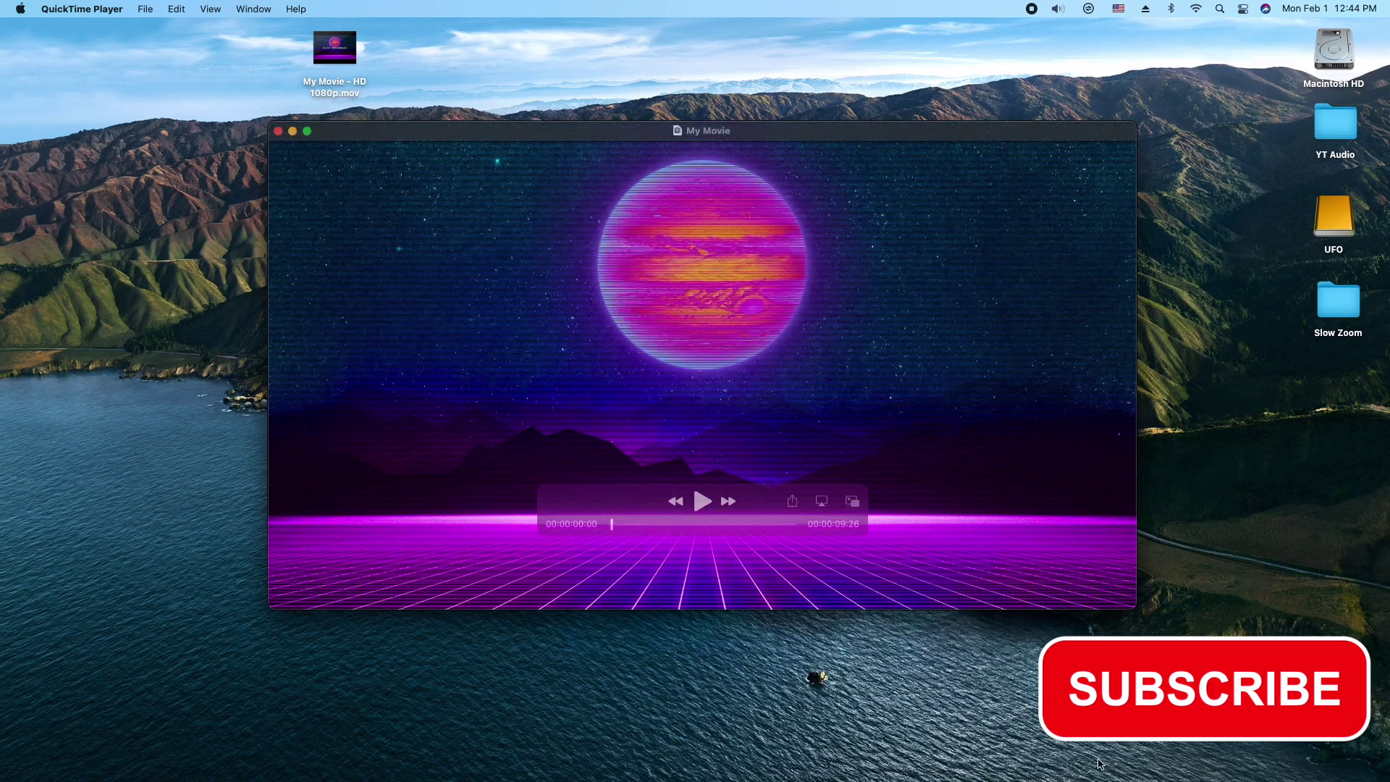
- Preview the finished planet movie in QuickTime, skipping ahead to the SLOW ZOOMING title, then close it
left_click(702, 501)
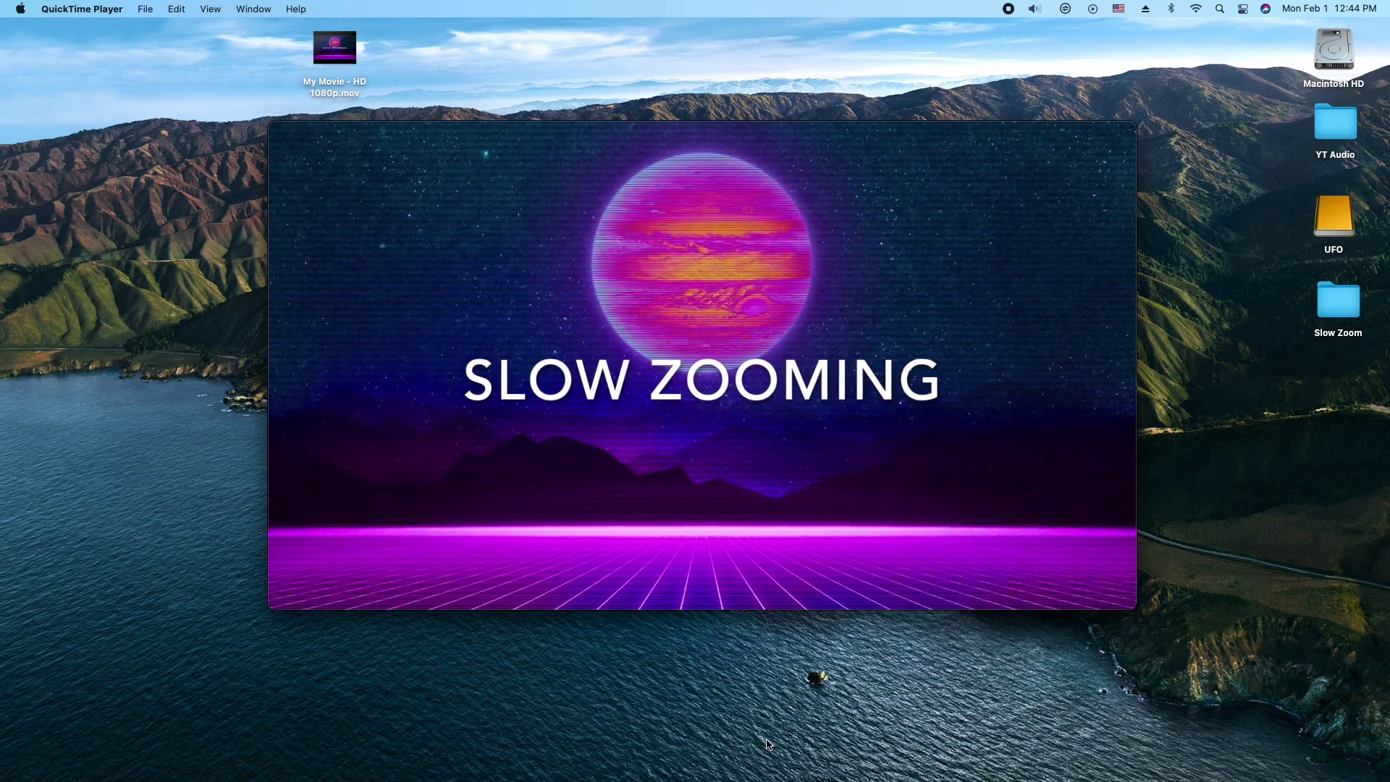
left_click(608, 524)
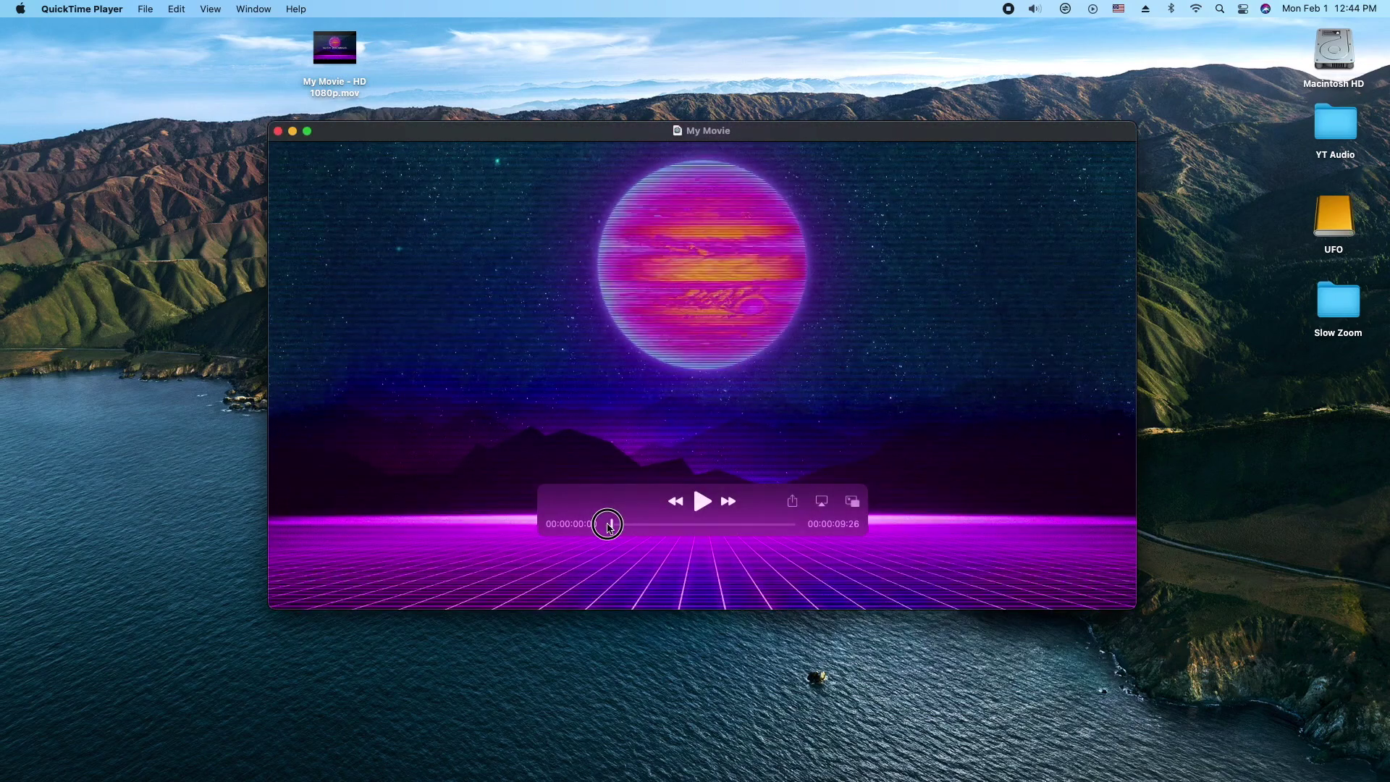
left_click_drag(608, 524, 797, 515)
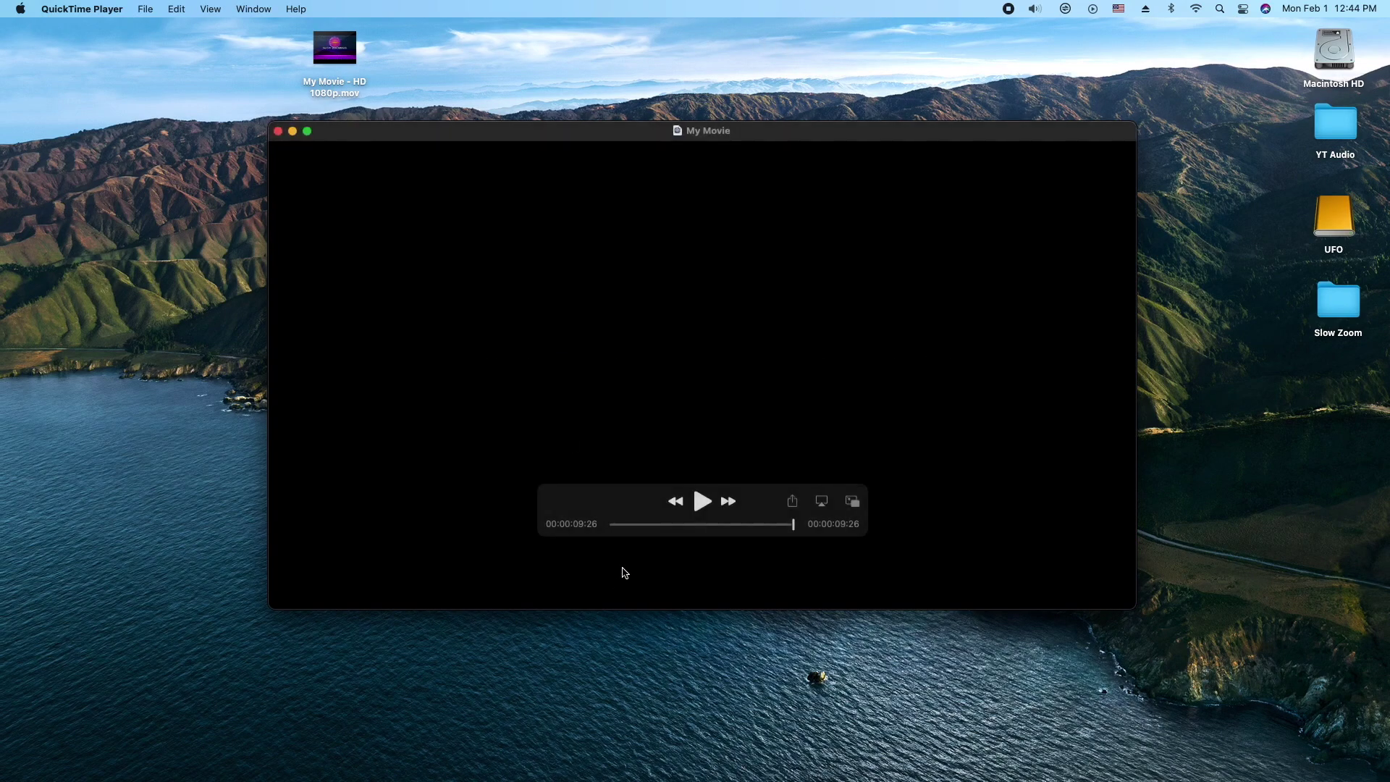
key("super+w")
- Launch iMovie, check the Zooming Background project from its first second, and return to Projects
left_click(303, 724)
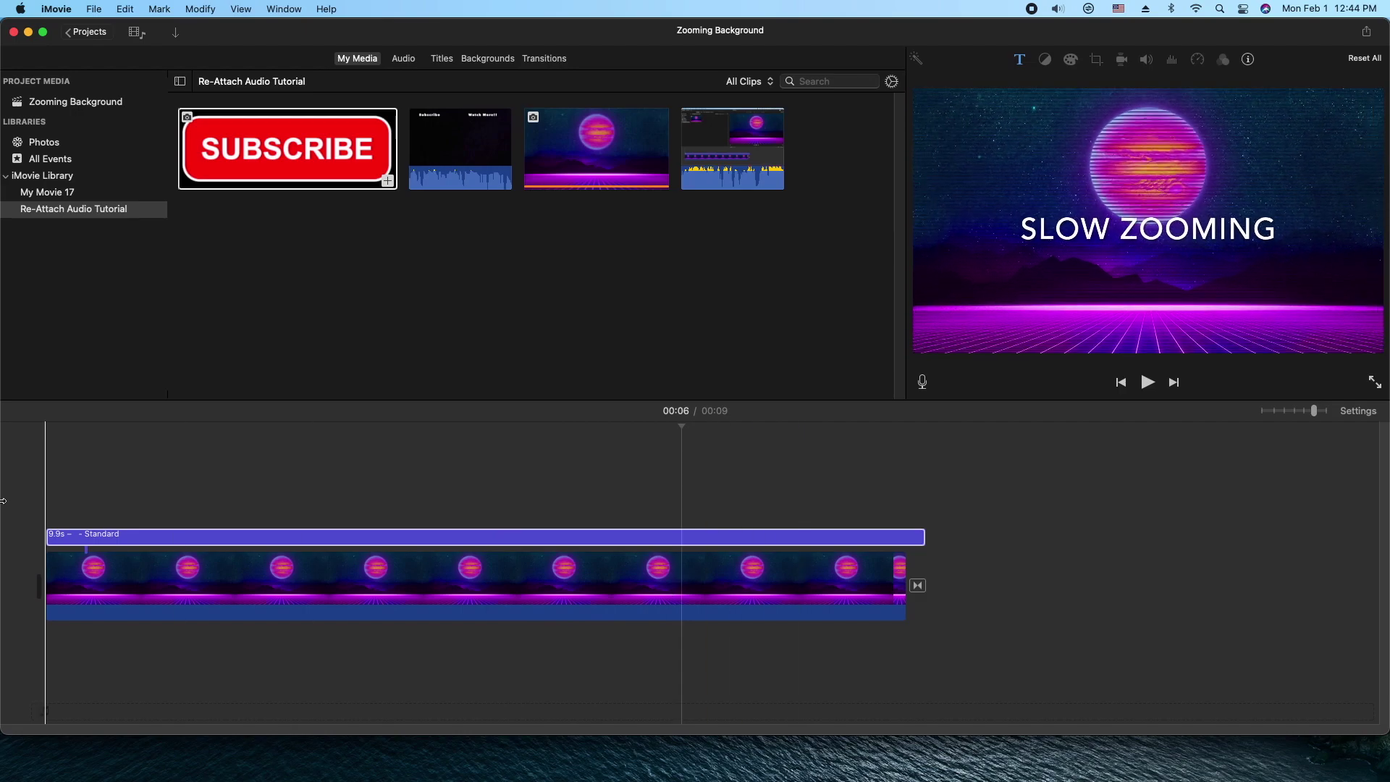
left_click(145, 525)
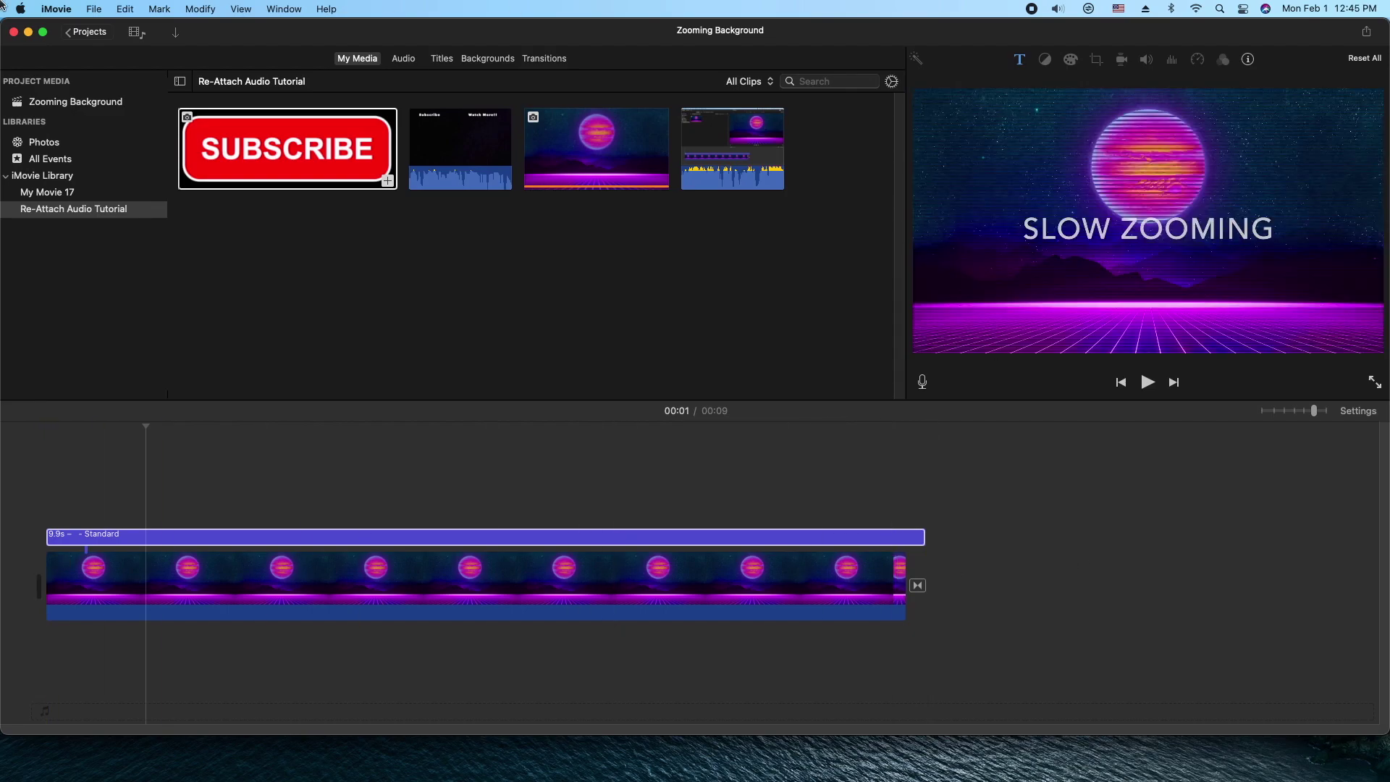
left_click(88, 33)
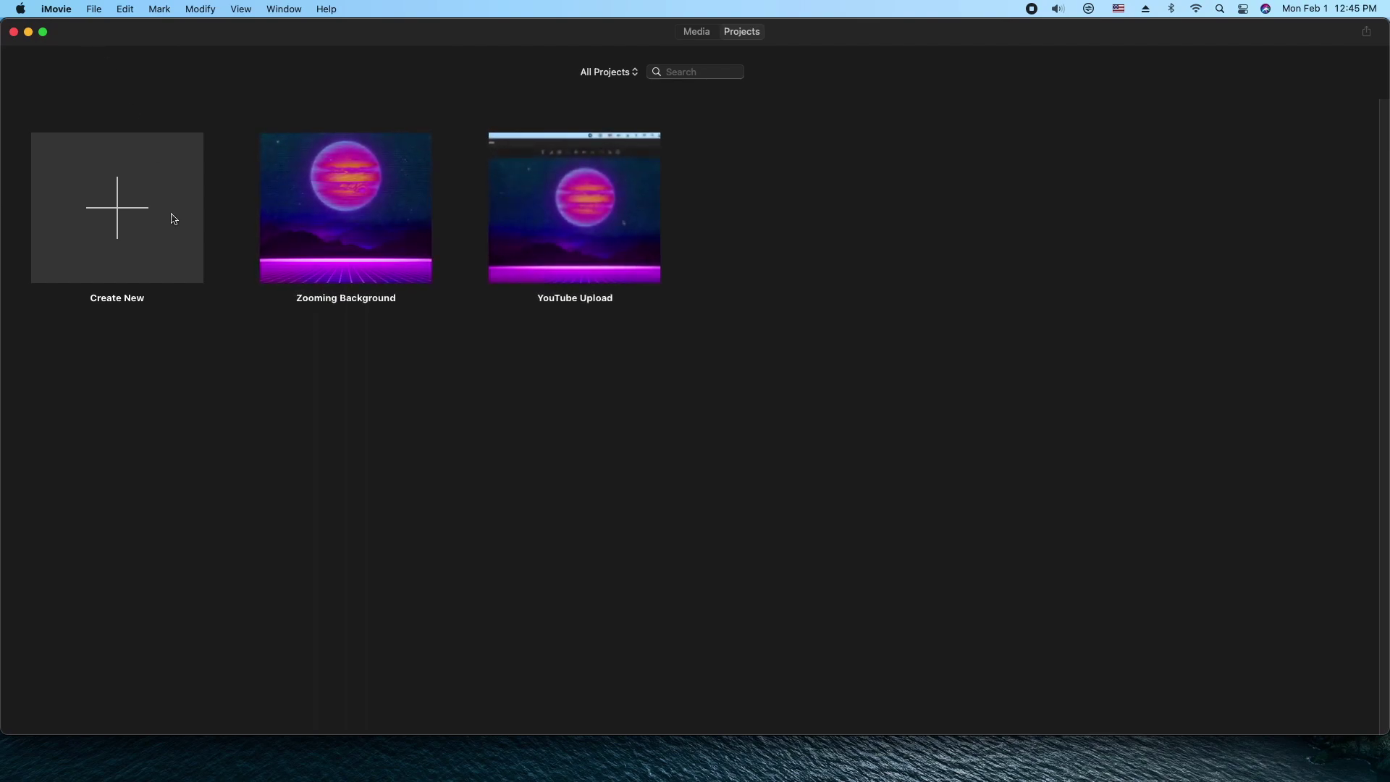
- Create a new movie and add the planet image to its empty timeline
left_click(107, 216)
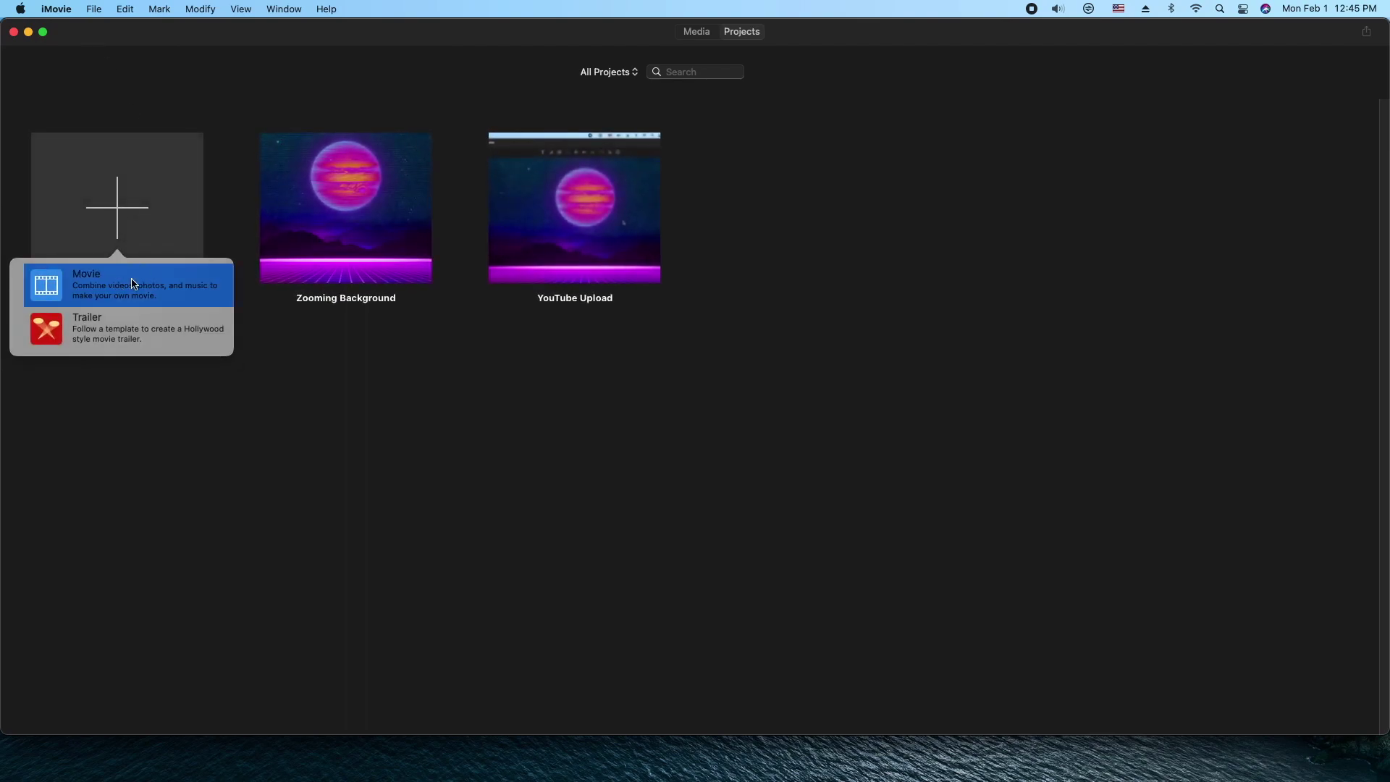
left_click(134, 284)
left_click(572, 149)
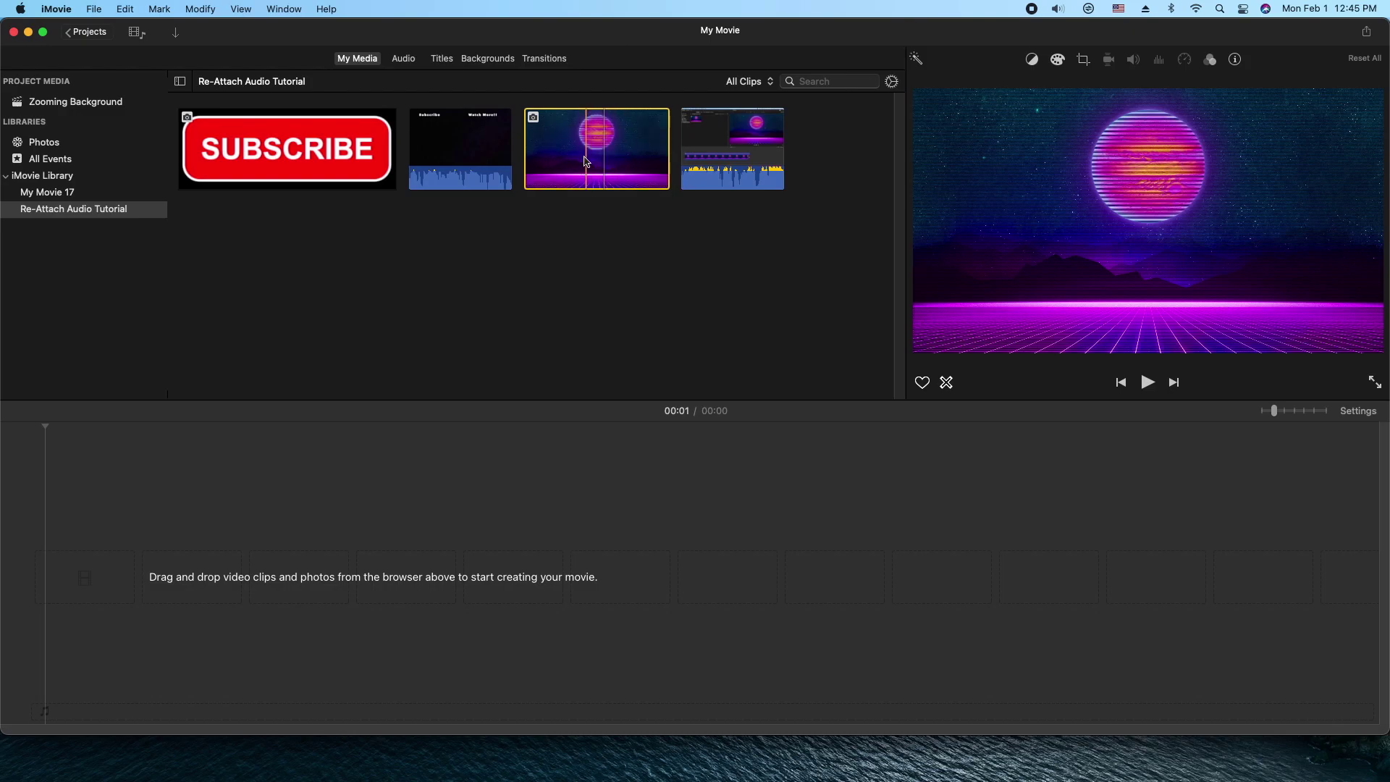
left_click_drag(625, 138, 137, 588)
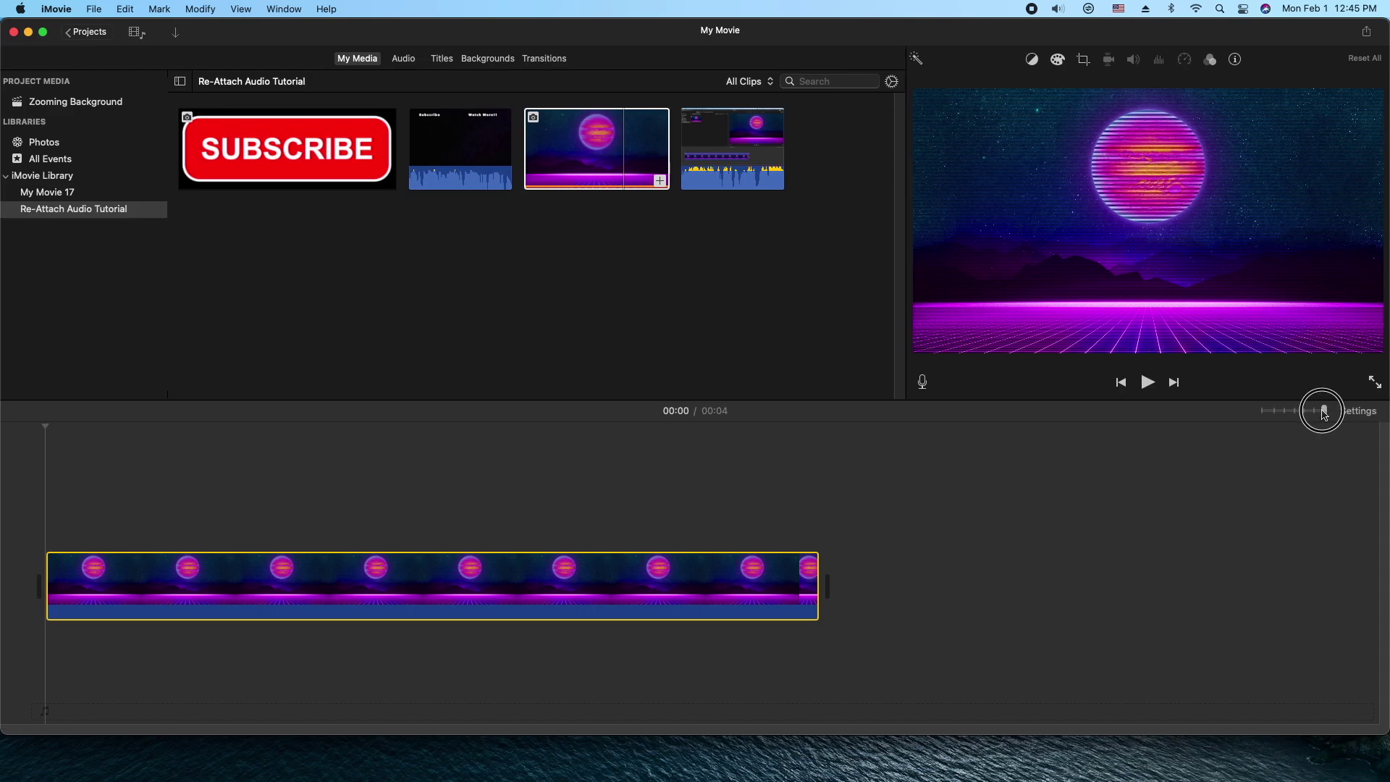
- Stretch the planet clip on the timeline from 4 to about 10 seconds
left_click_drag(1324, 412, 1314, 411)
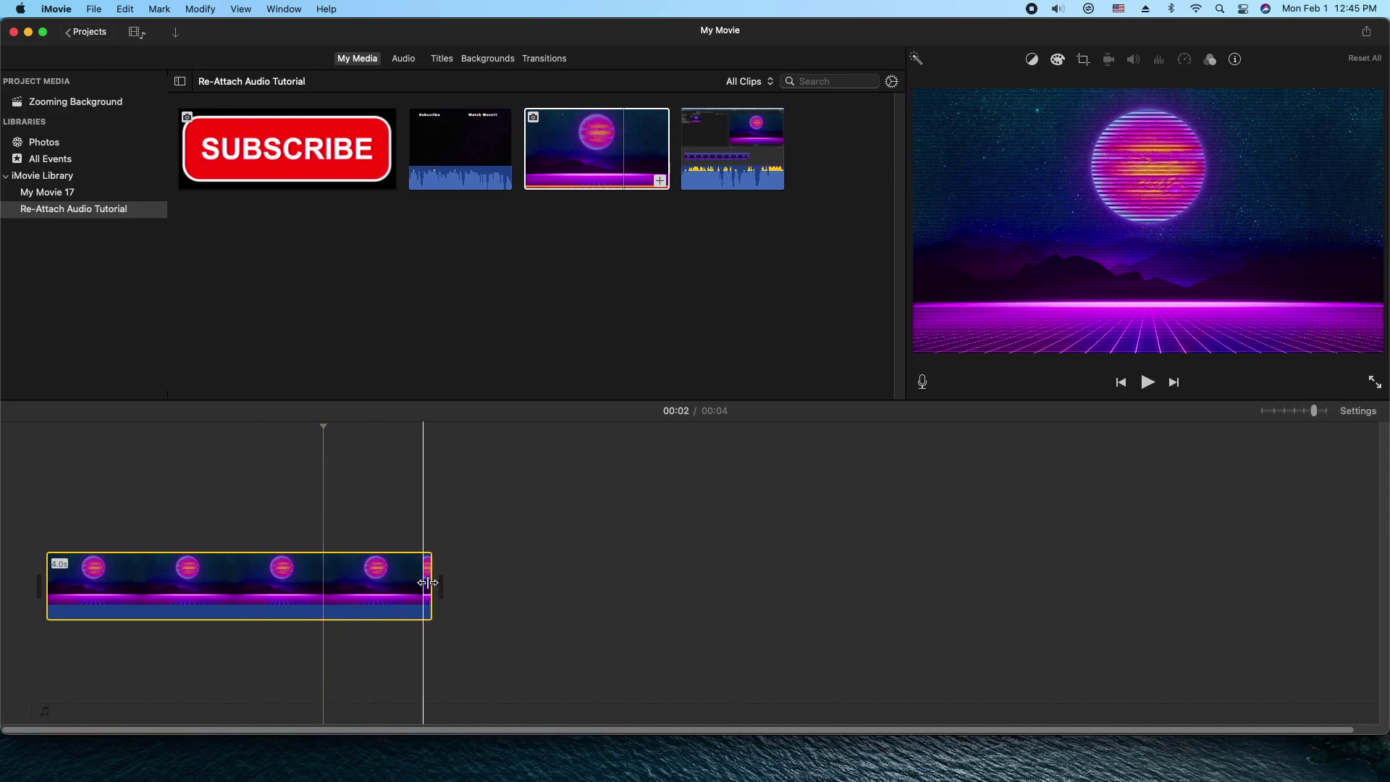
left_click_drag(427, 582, 1070, 572)
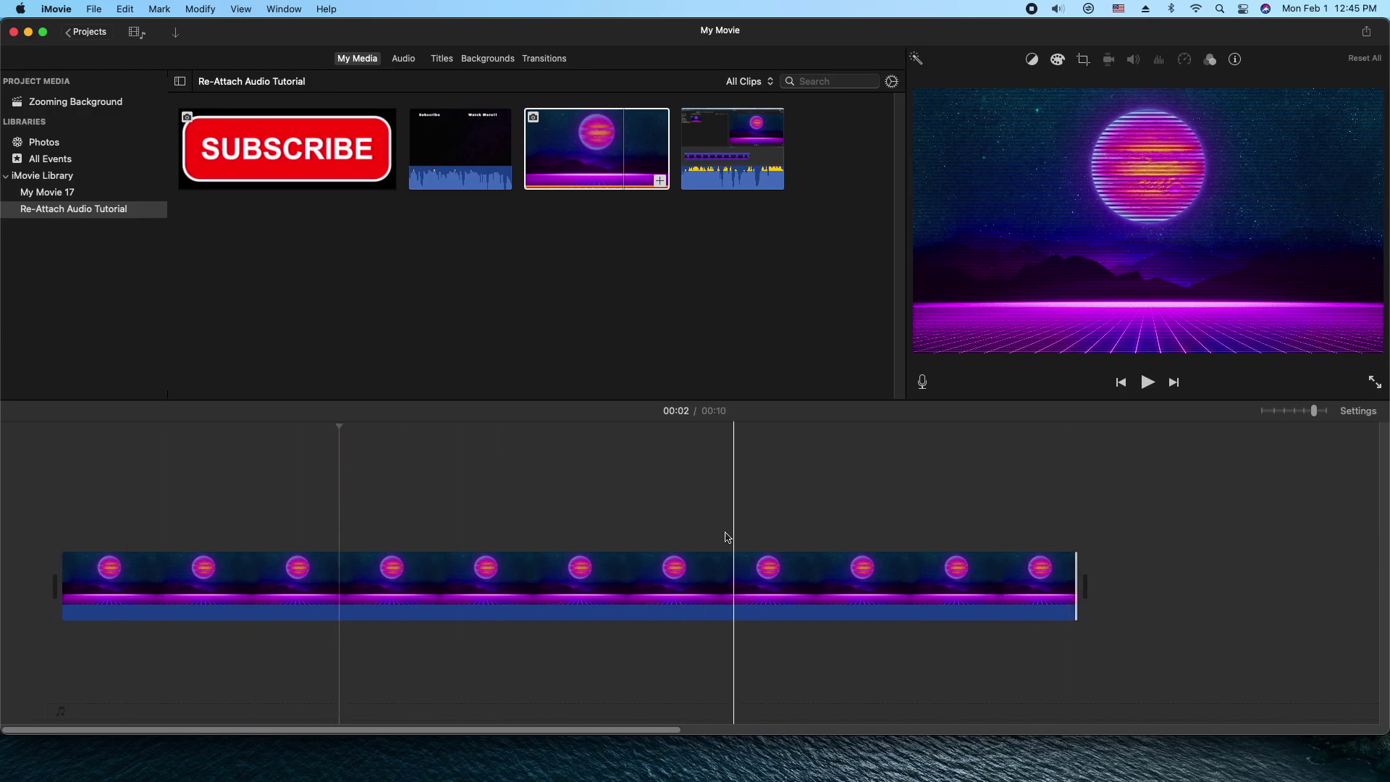
left_click(591, 566)
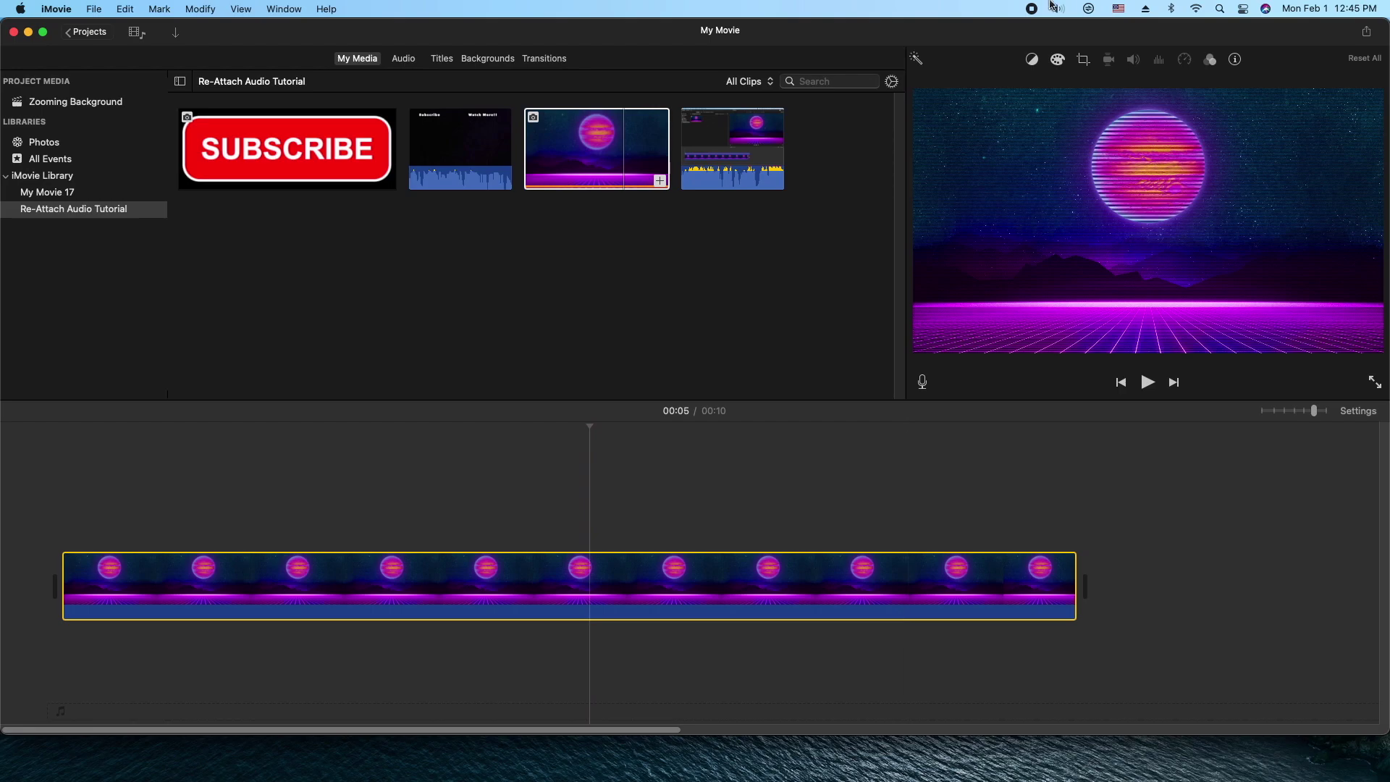
- Apply the Ken Burns effect to the planet clip and play it from the start
left_click(1085, 63)
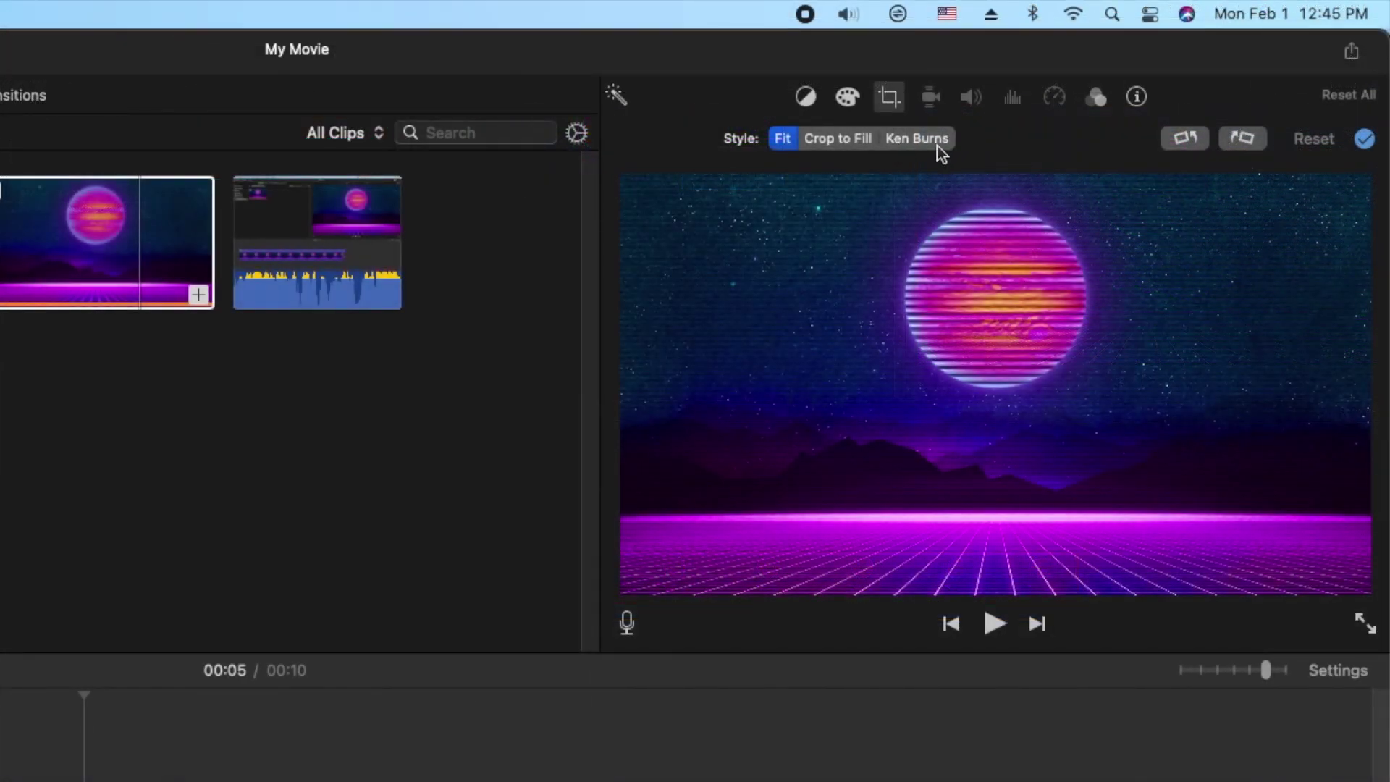
left_click(940, 142)
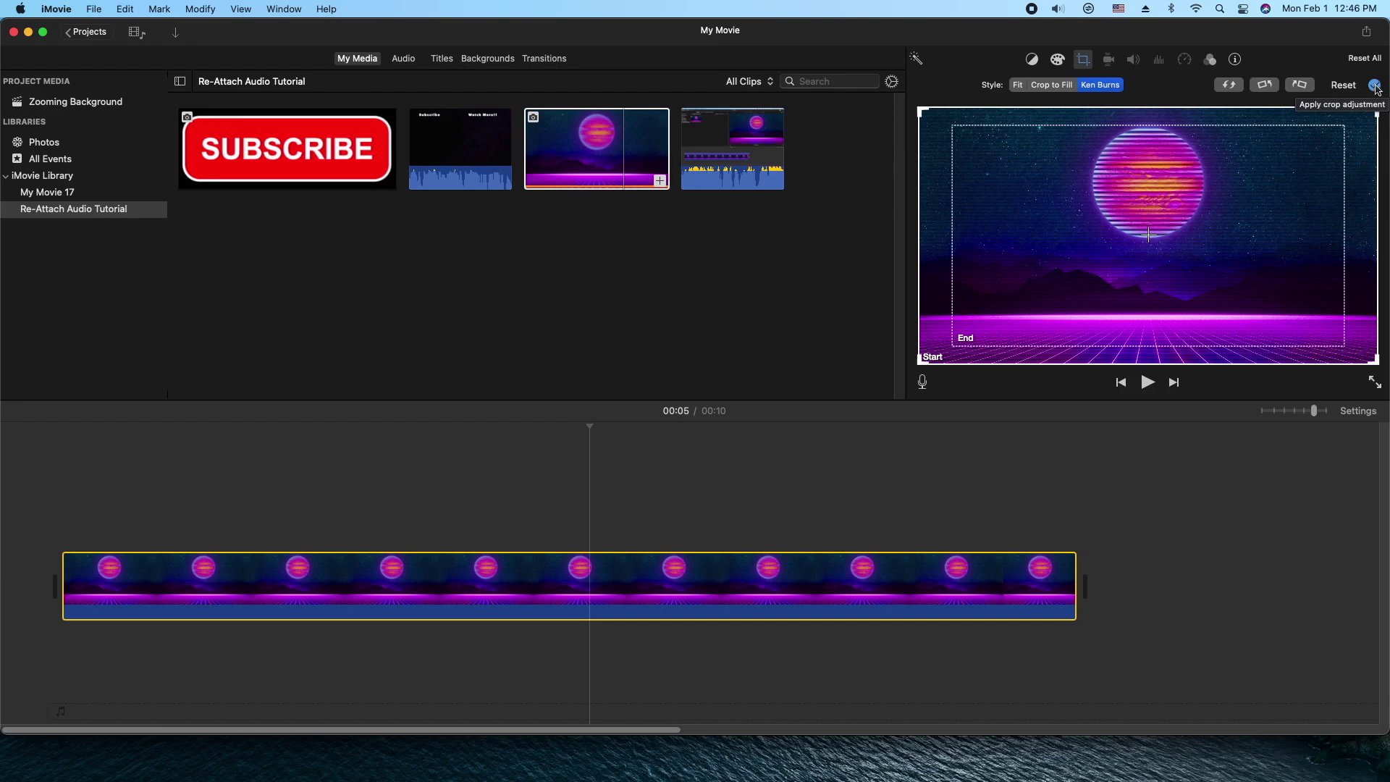
left_click(1377, 88)
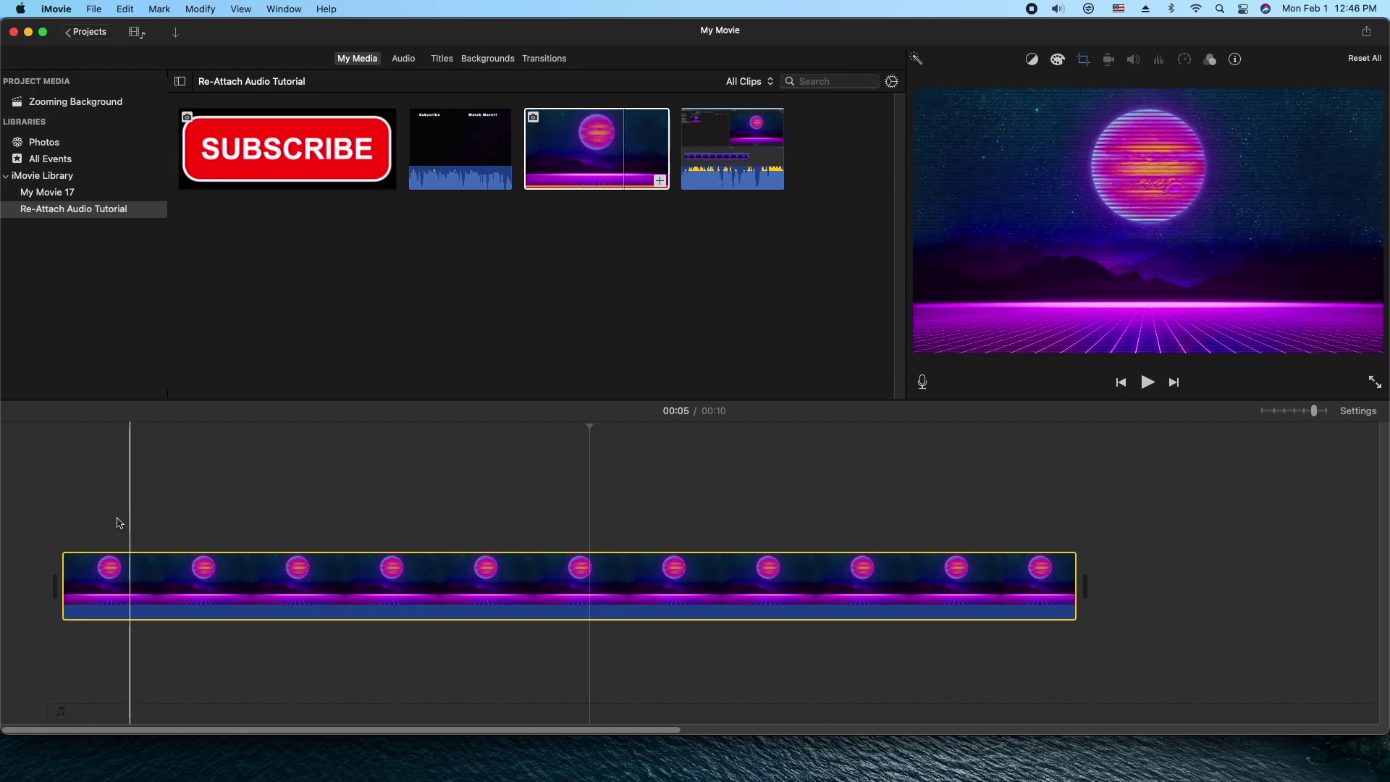
left_click(60, 530)
key("space")
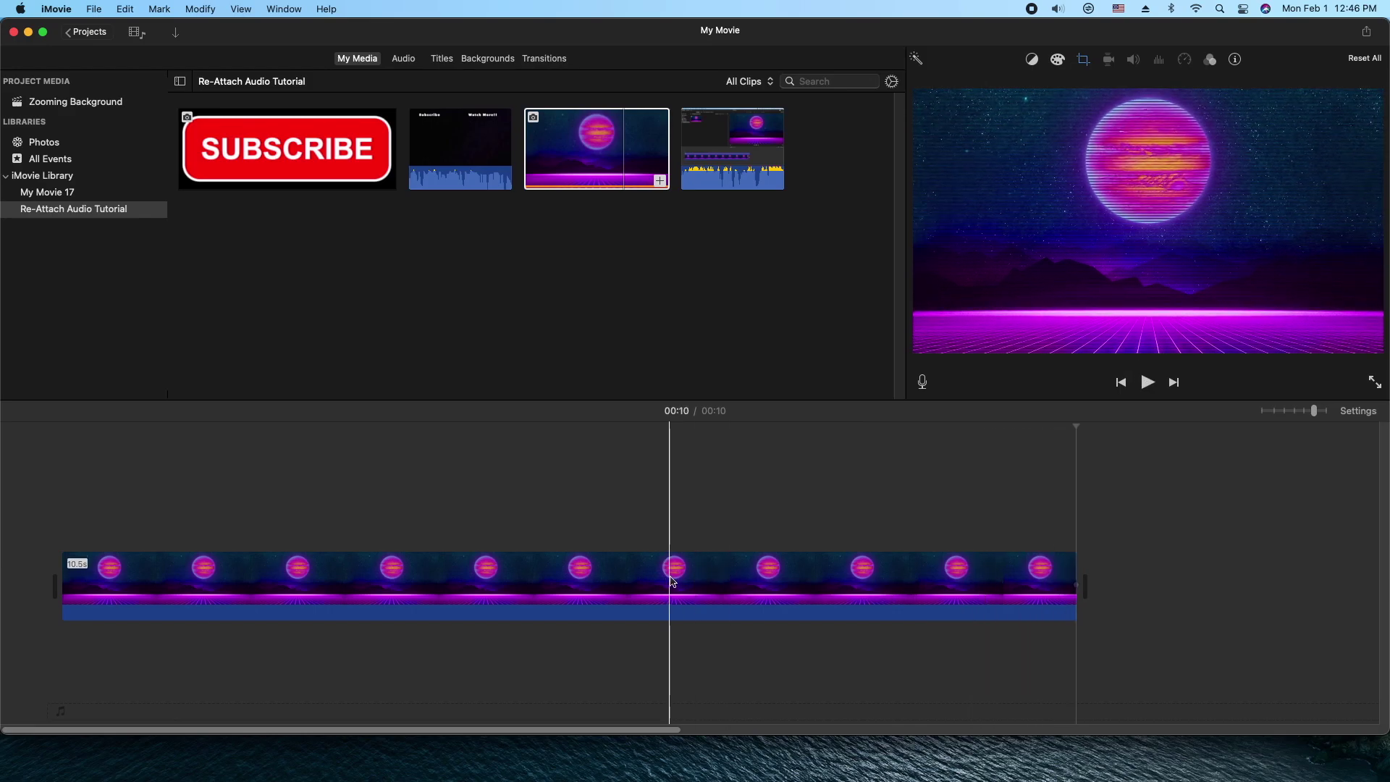
- Shrink the Ken Burns end frame, centre it on the planet, apply, and replay the zoom
left_click(627, 575)
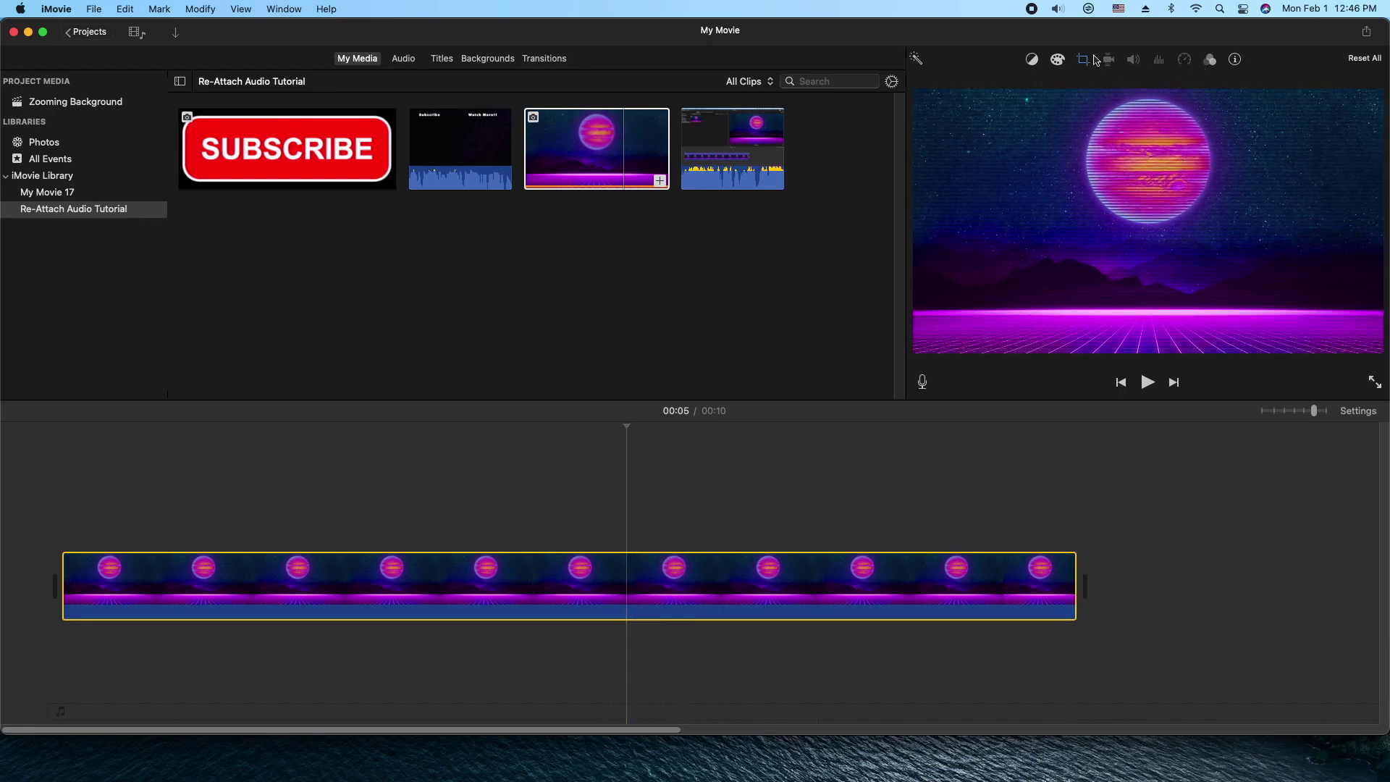
left_click(1084, 61)
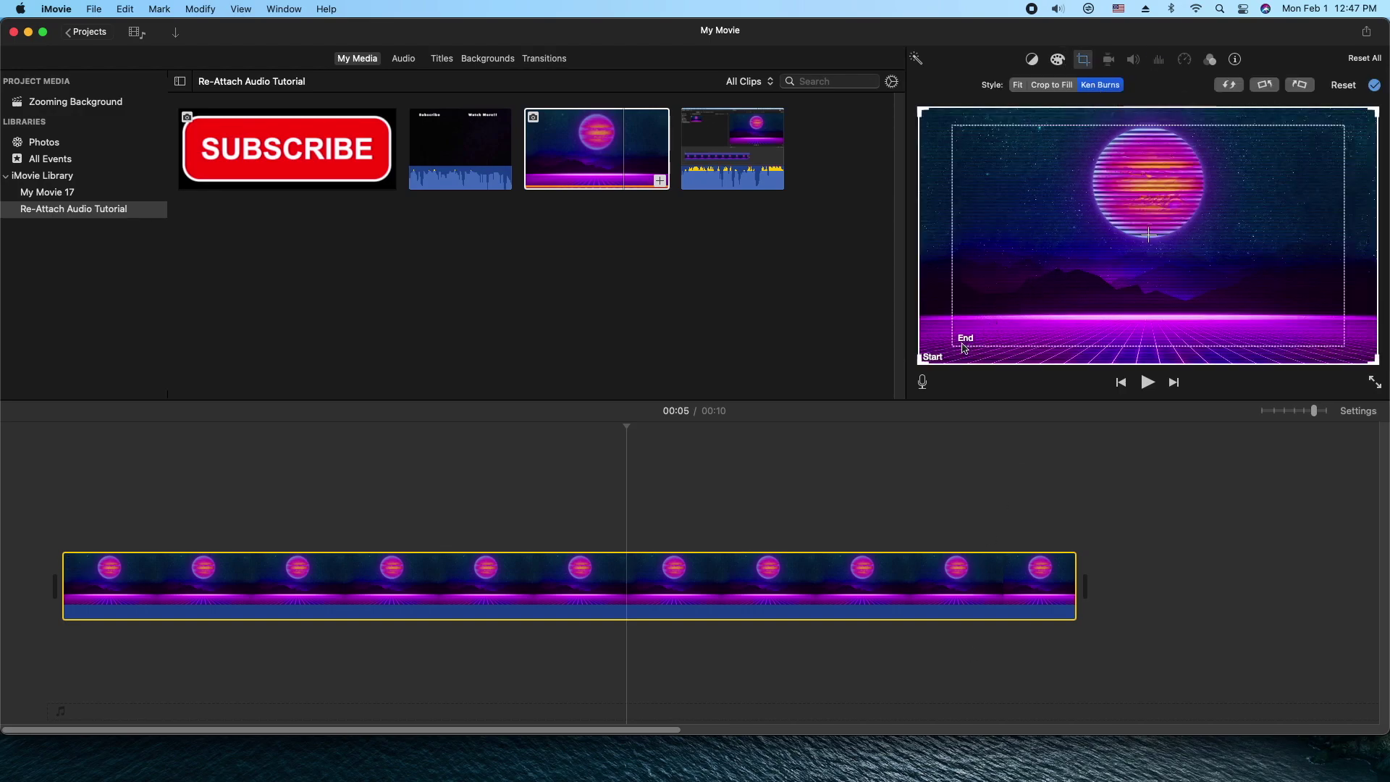
left_click_drag(964, 348, 984, 325)
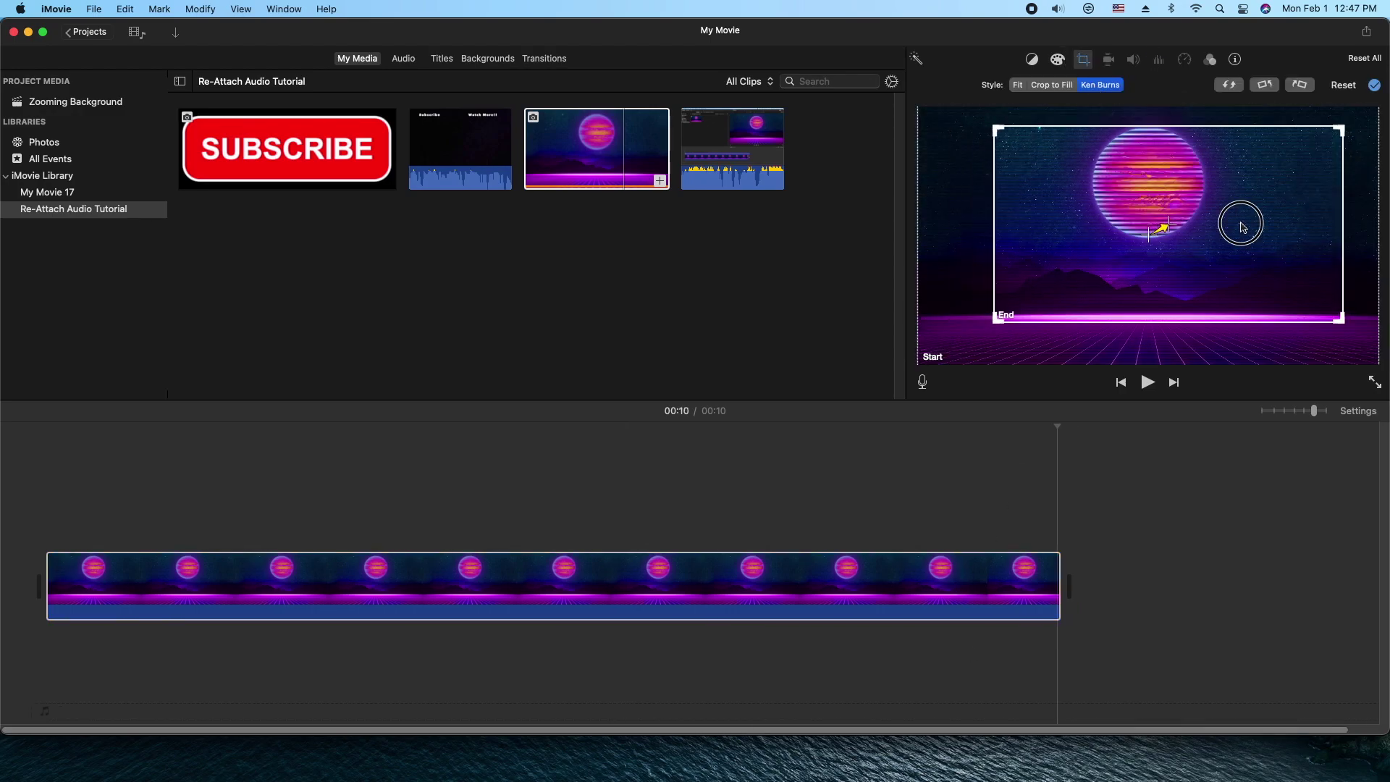
mouse_move(1242, 227)
left_mouse_down()
mouse_move(1219, 215)
mouse_move(1228, 229)
left_mouse_up()
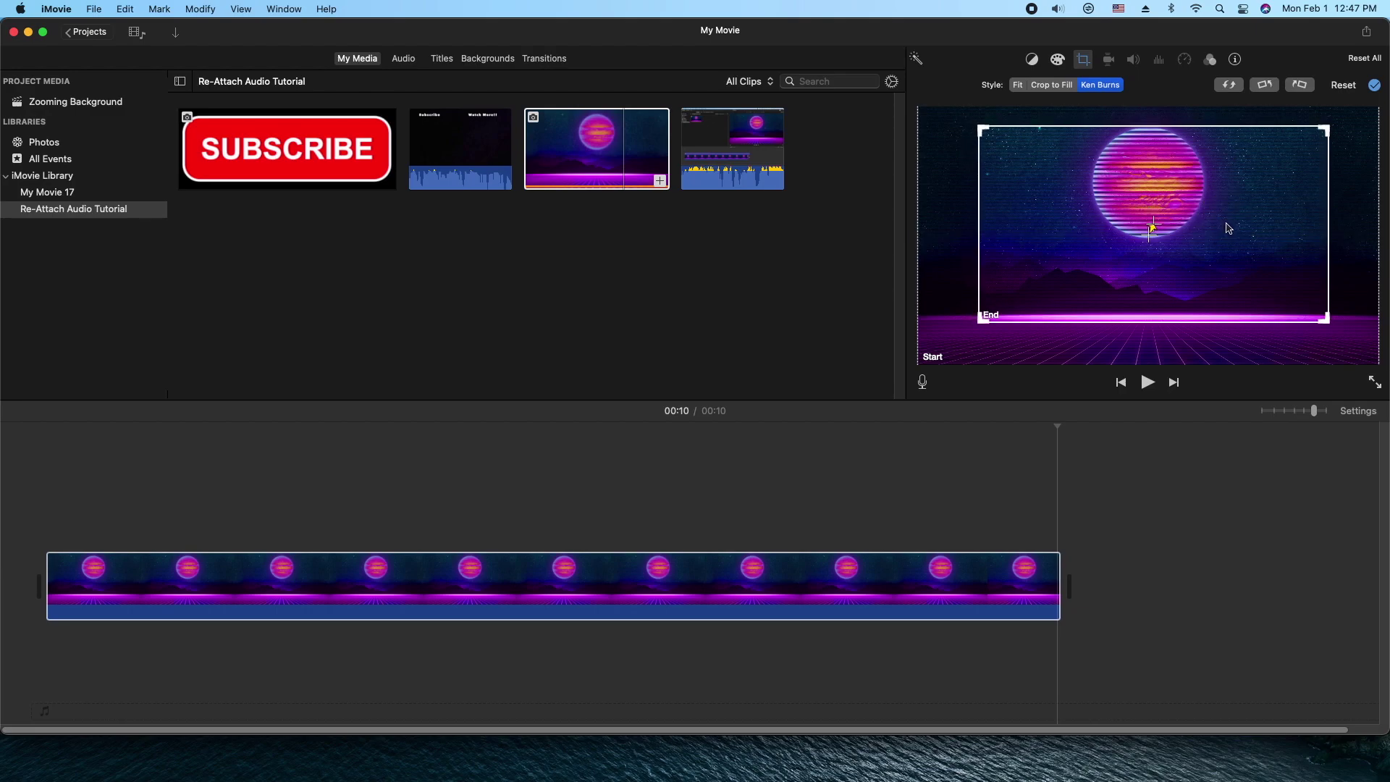
left_click(1229, 229)
left_click(1138, 475)
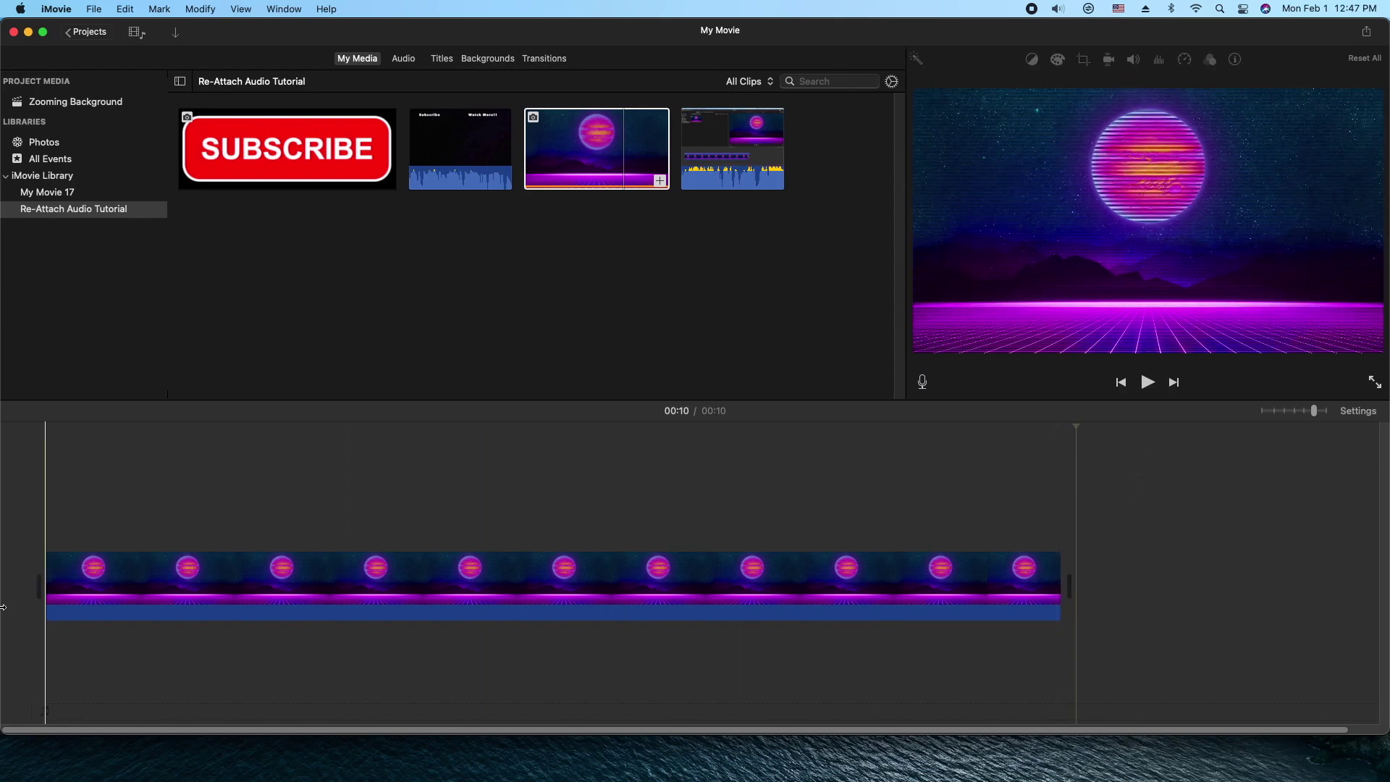
key("space")
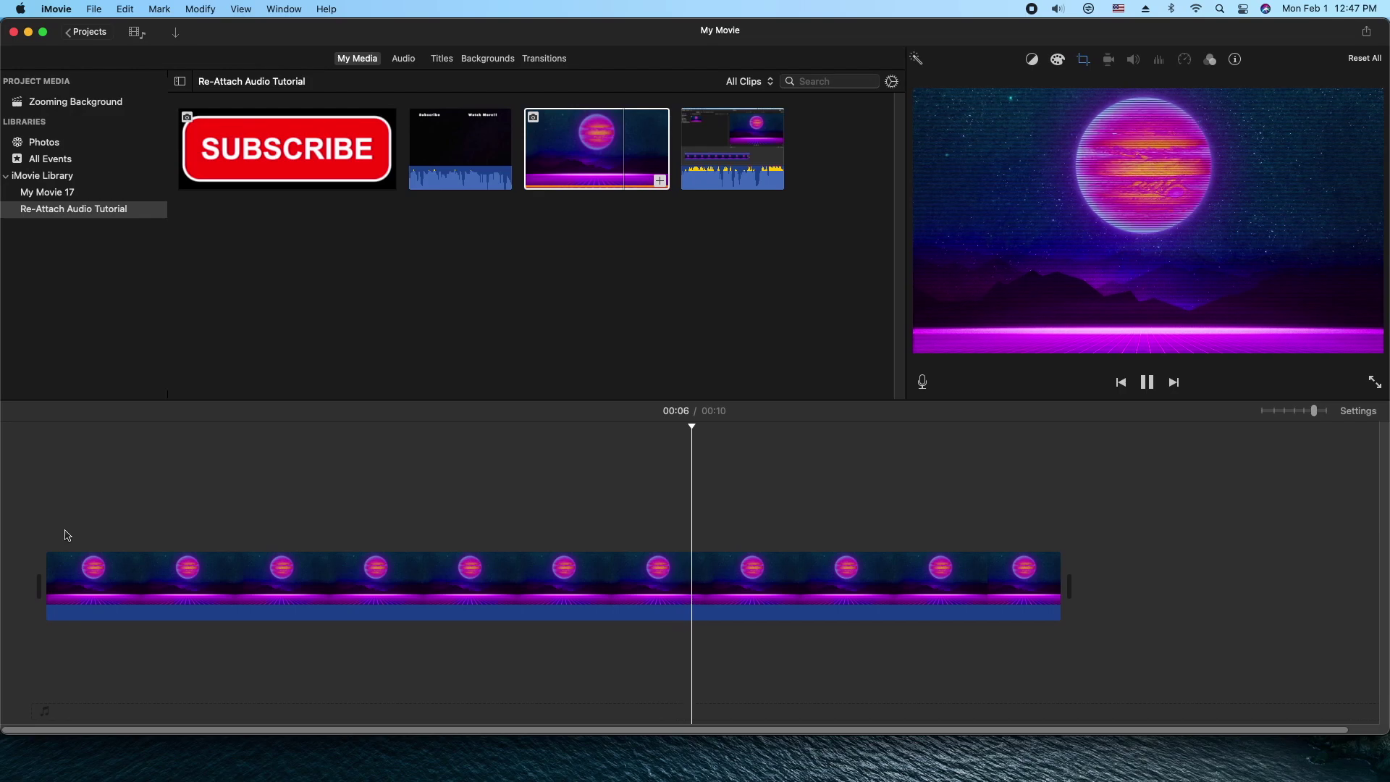
- Place the Centered title at the very start of the movie
left_click(102, 539)
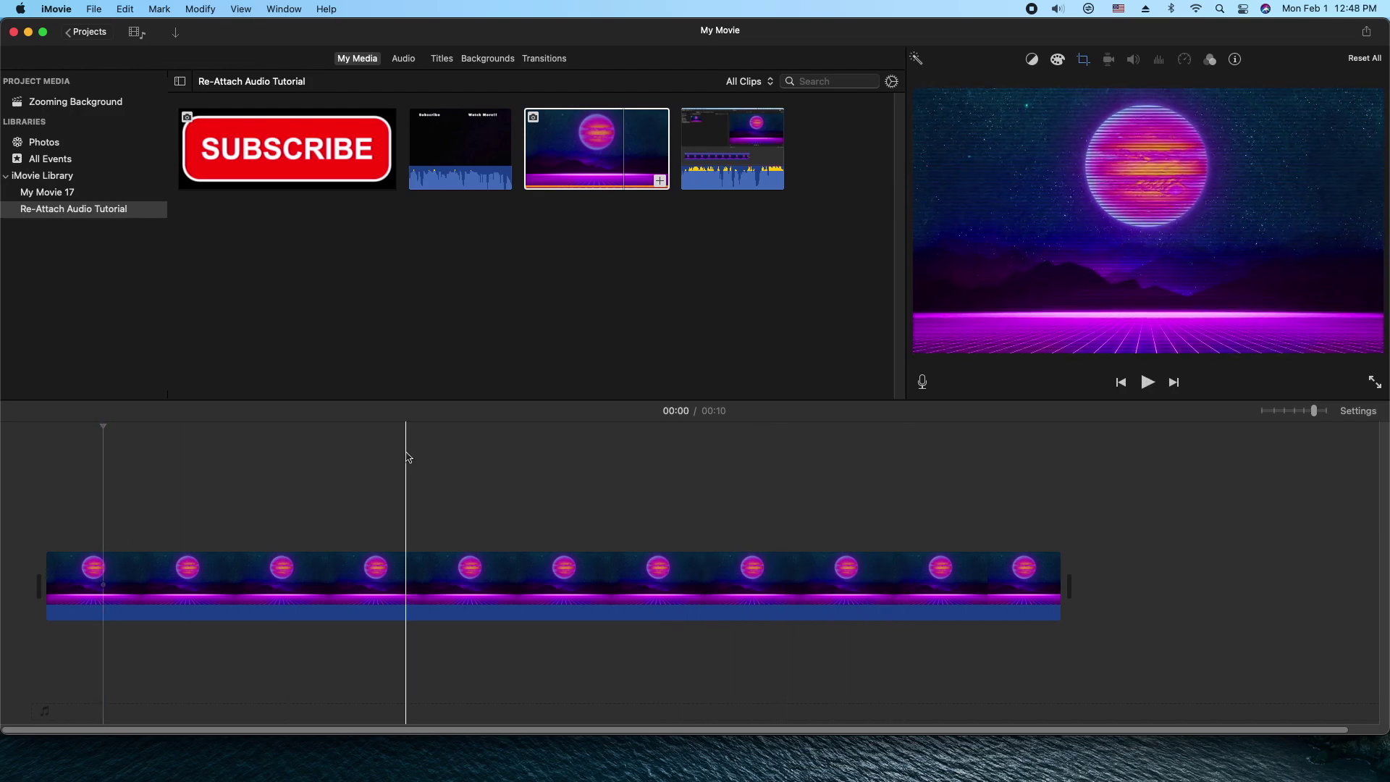
left_click(443, 59)
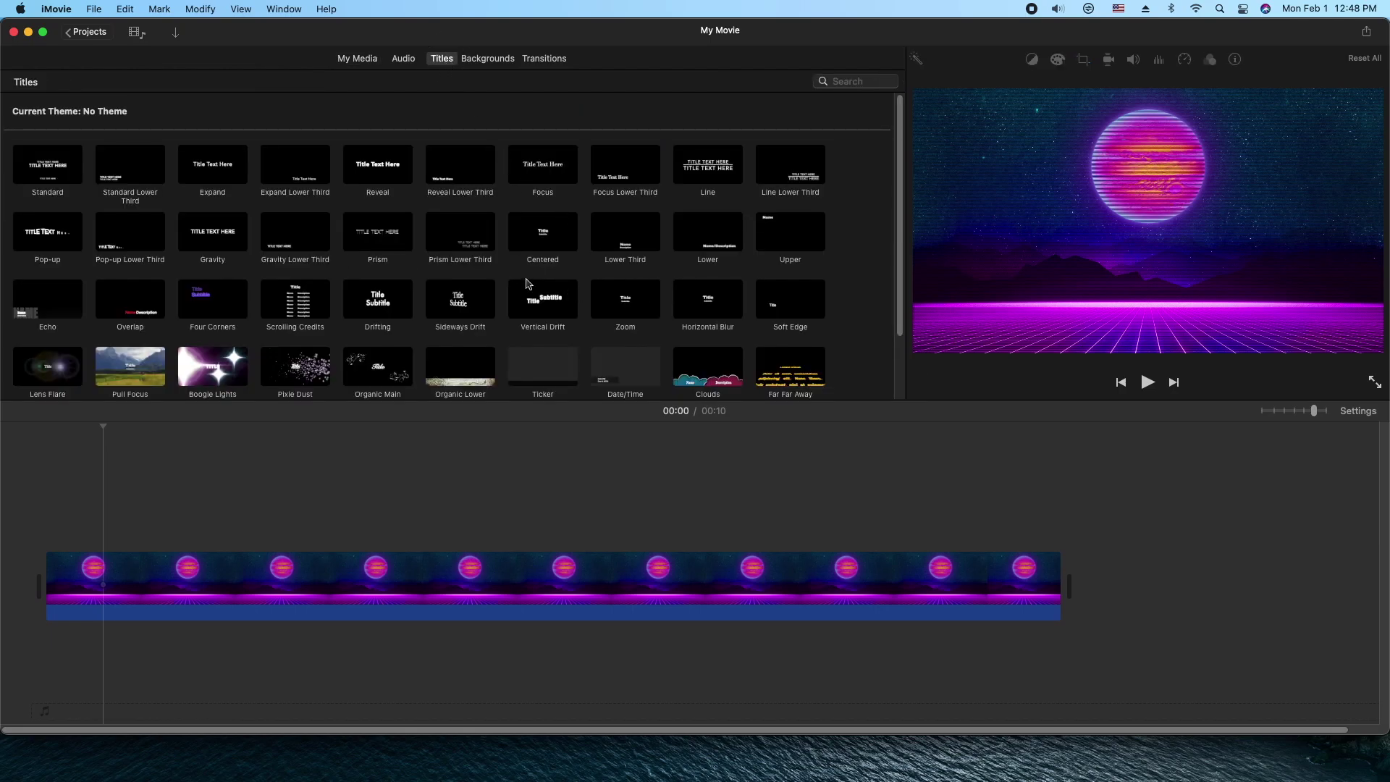
left_click(554, 231)
left_click_drag(545, 227, 46, 506)
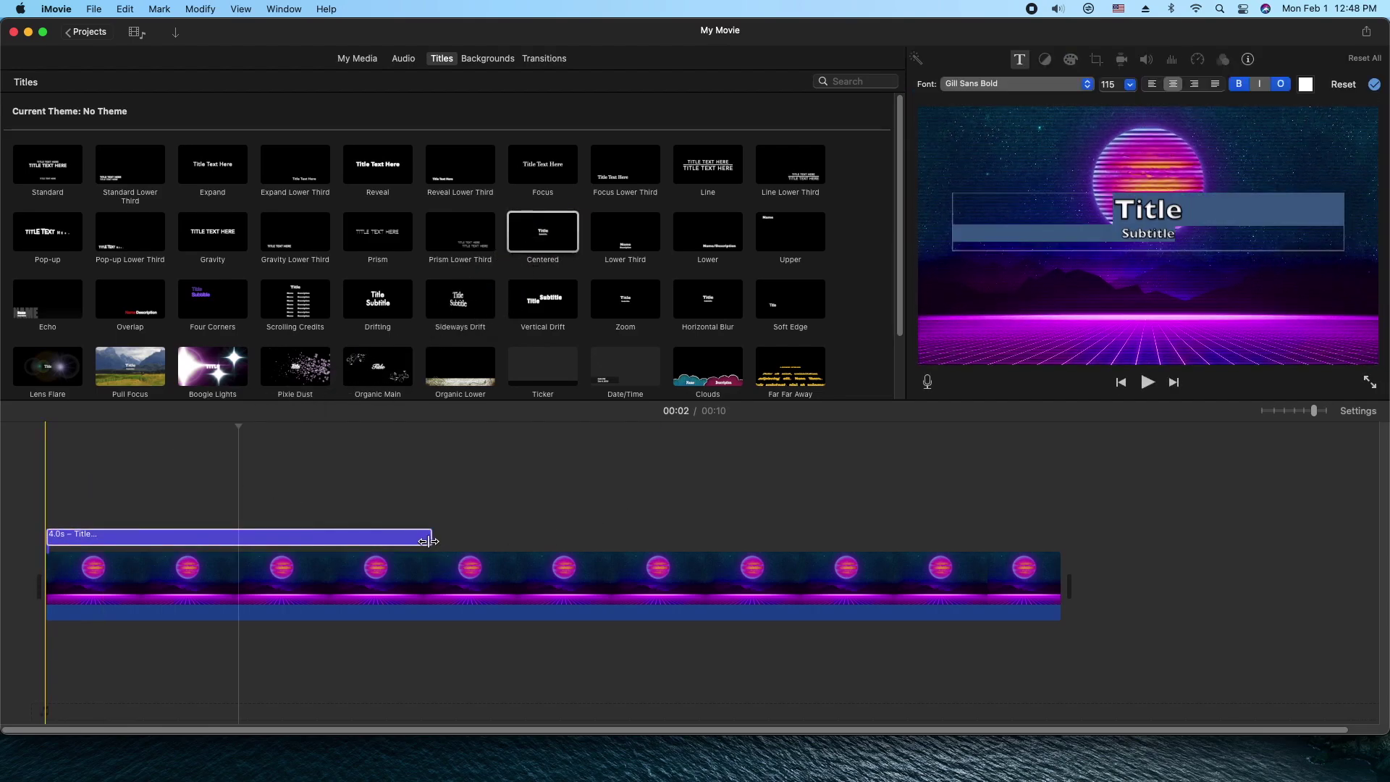
- Stretch the Centered title across the whole planet clip, to about 10.5 seconds
left_click(429, 542)
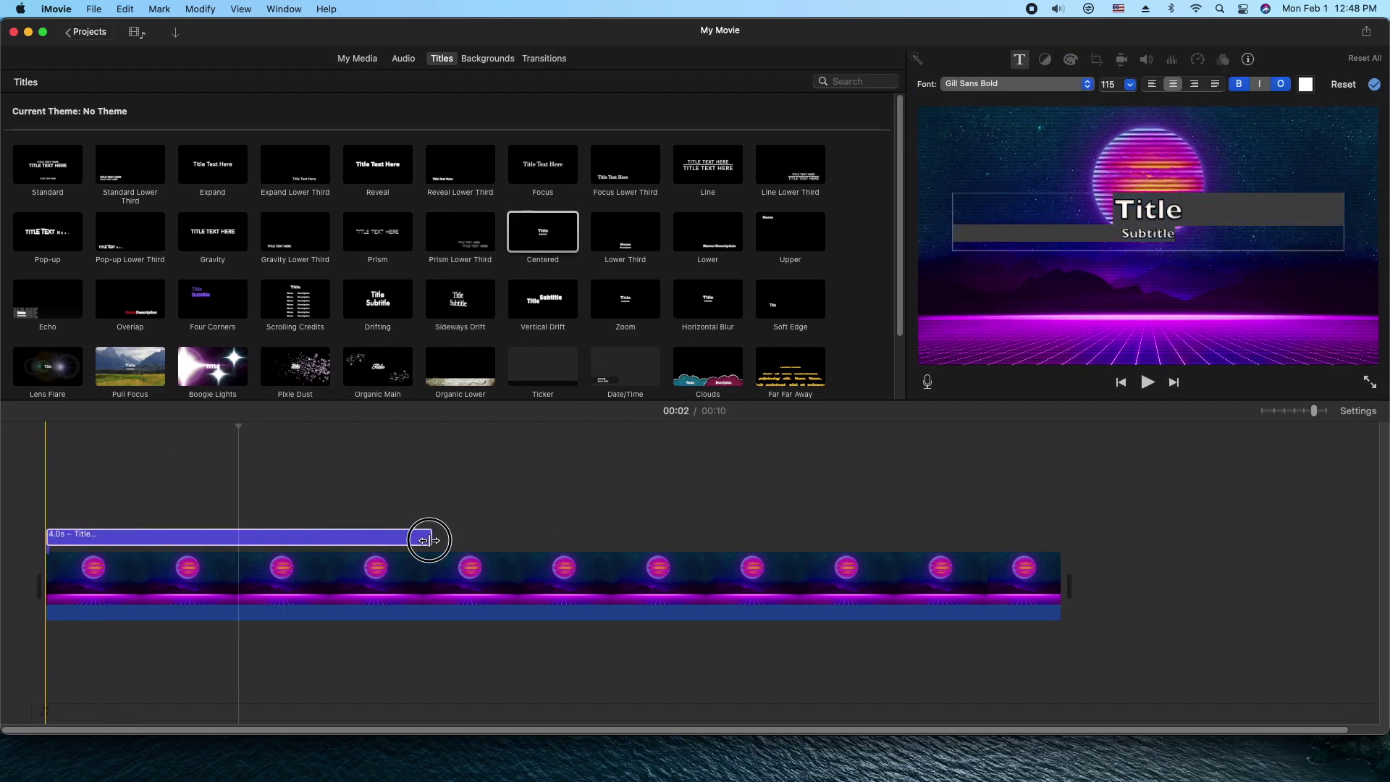
left_click(293, 541)
left_click_drag(431, 540, 1059, 515)
left_click(614, 542)
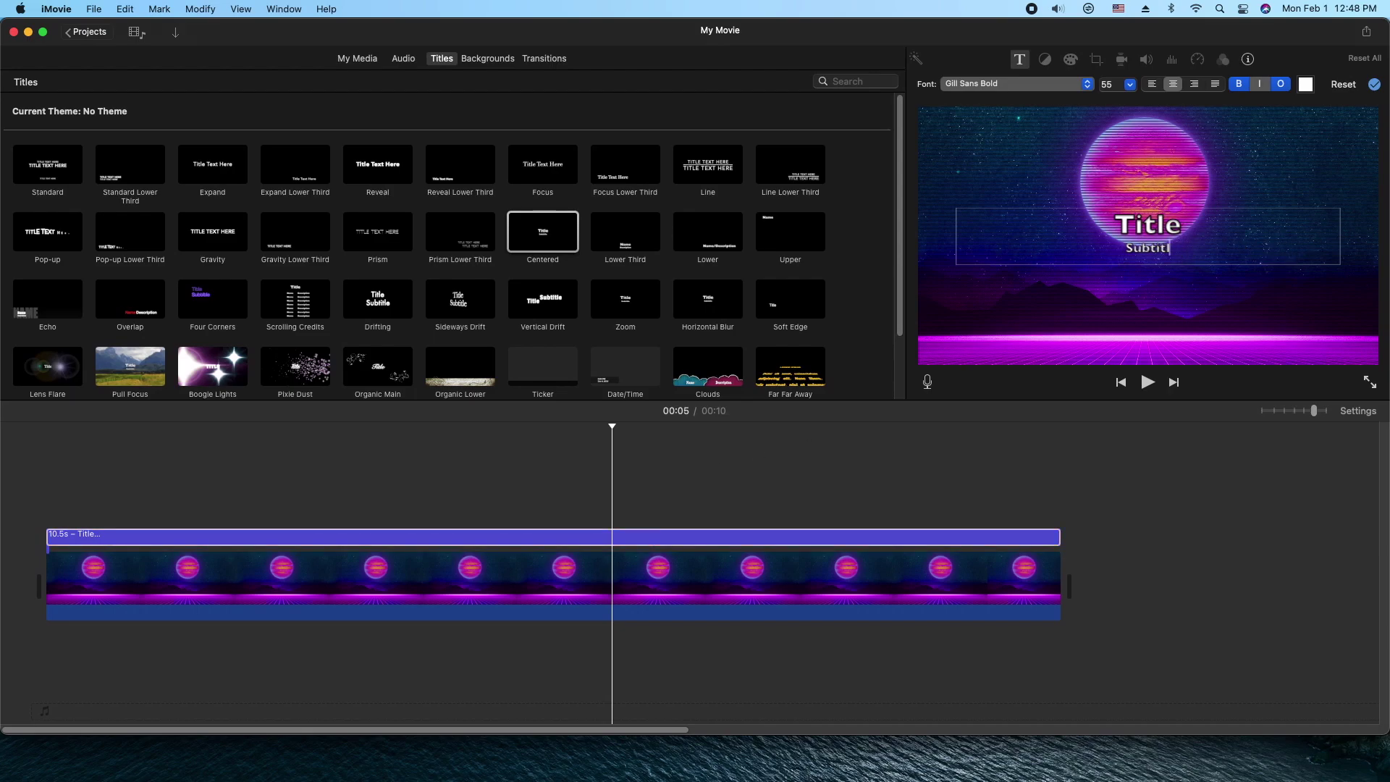
- Replace the placeholder text with 'Zooooming Background' and turn off its outline
key("BackSpace")
key("BackSpace")
key("BackSpace")
key("BackSpace")
key("BackSpace")
key("BackSpace")
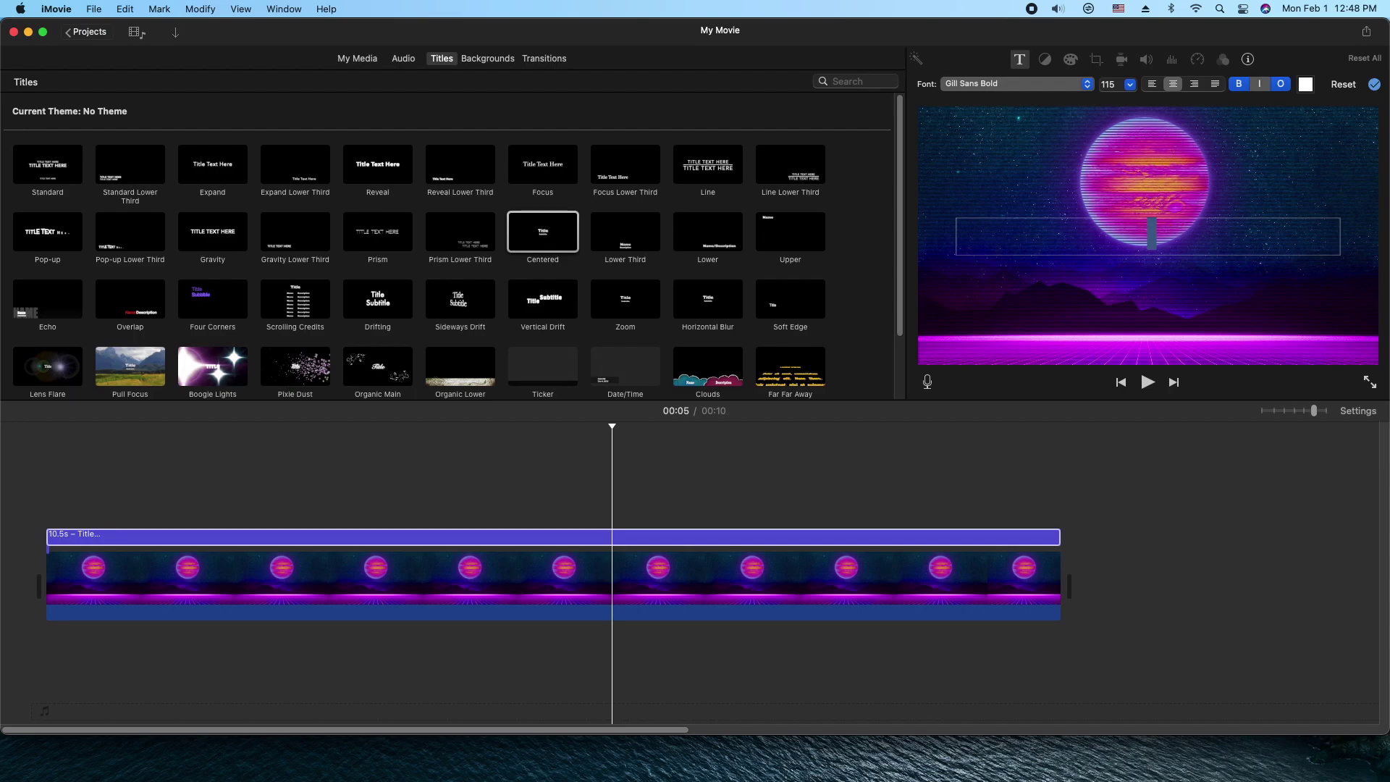
type("Zooooming Backg")
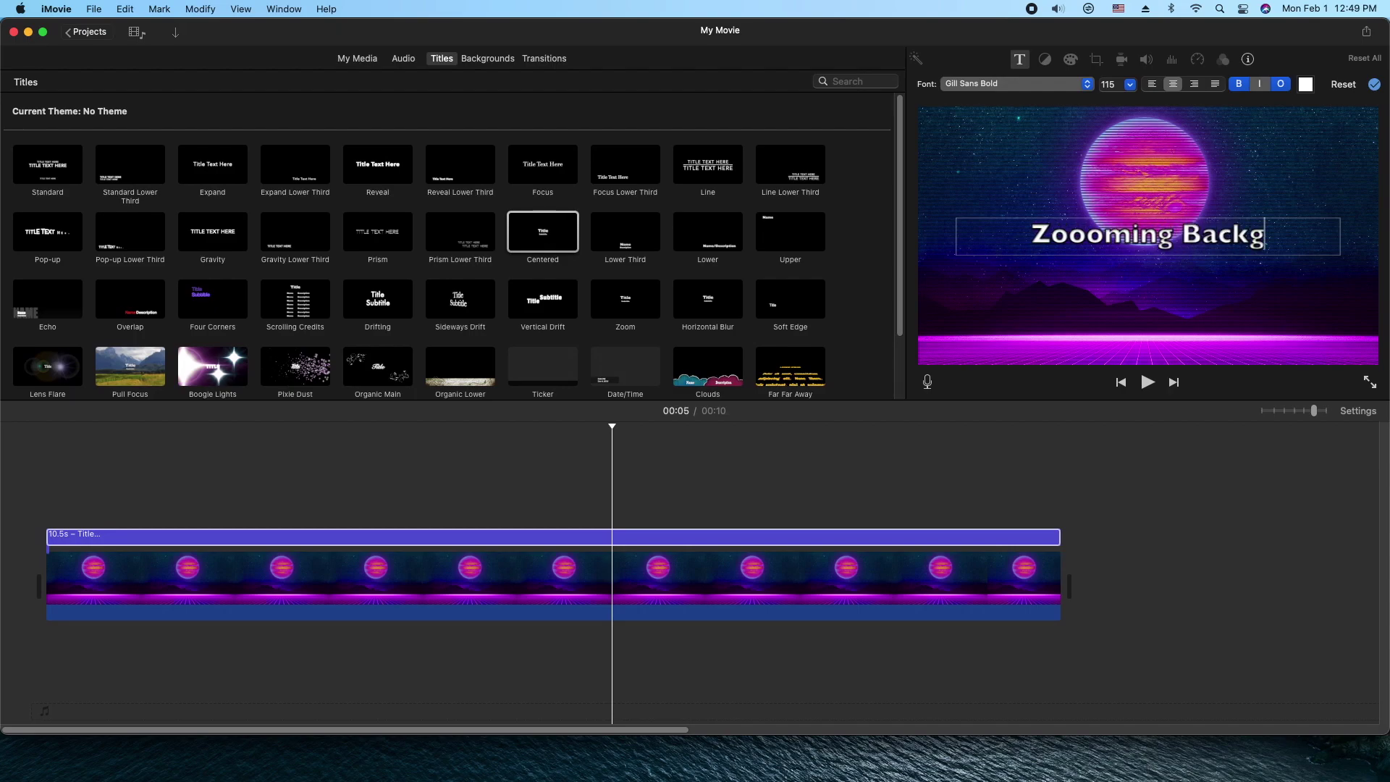
type("round")
left_click_drag(1303, 236, 987, 229)
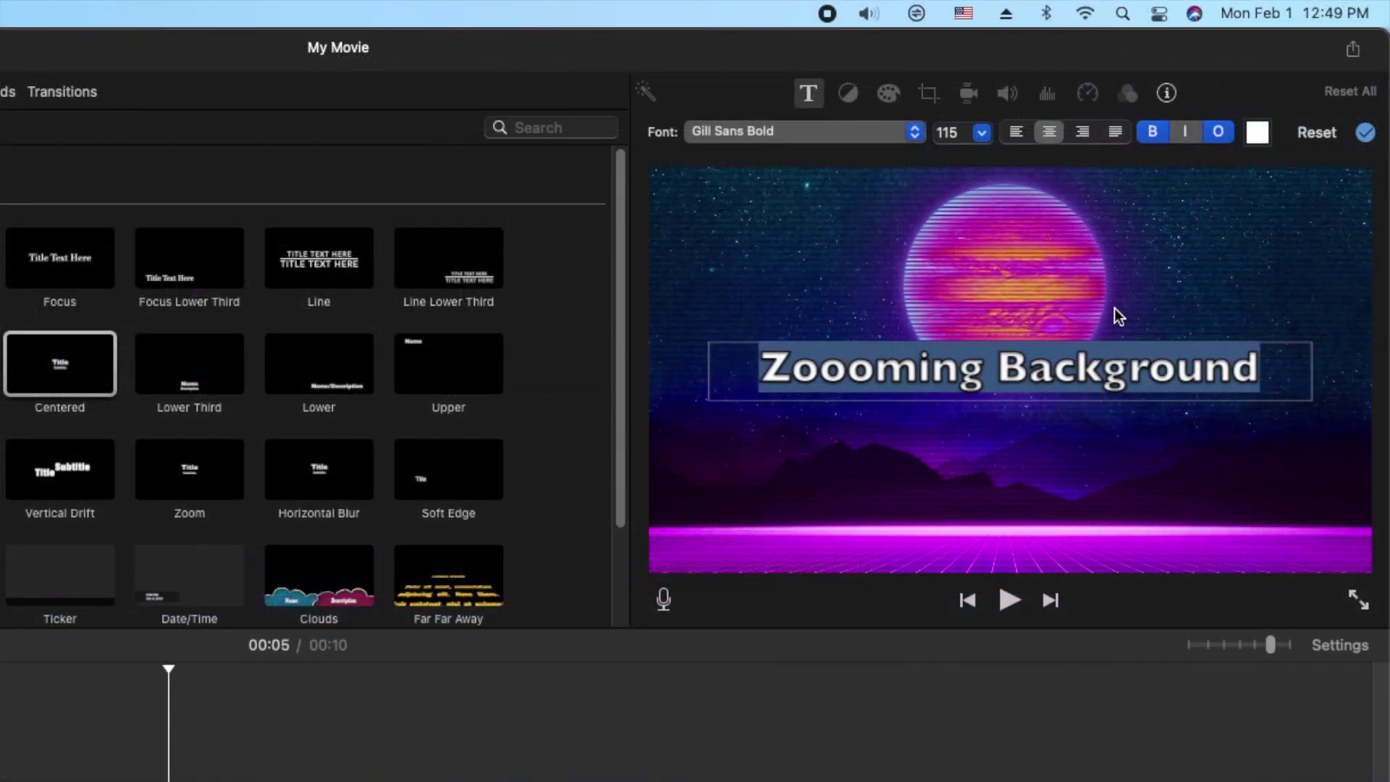
left_click(1219, 134)
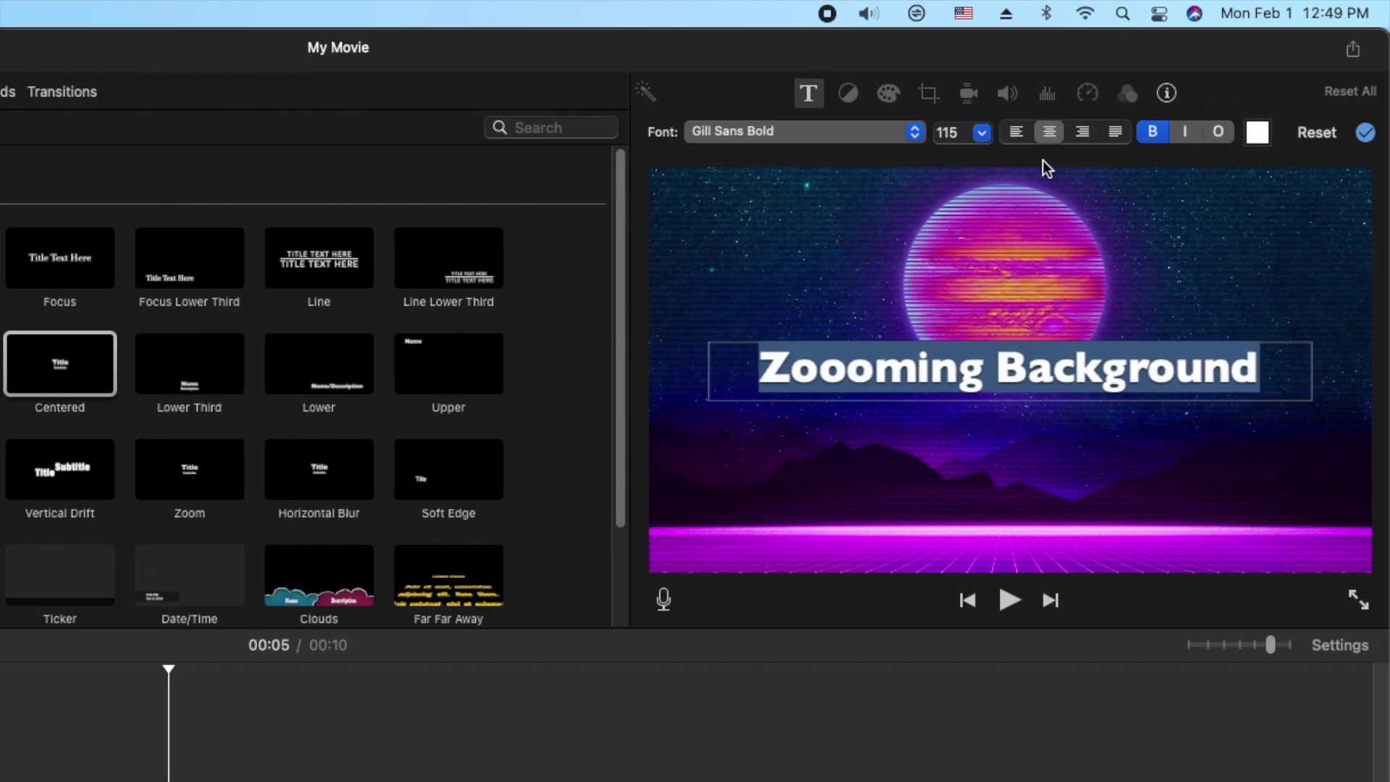
- Set the title font to Avenir Next Heavy and play the movie from the start
left_click(874, 137)
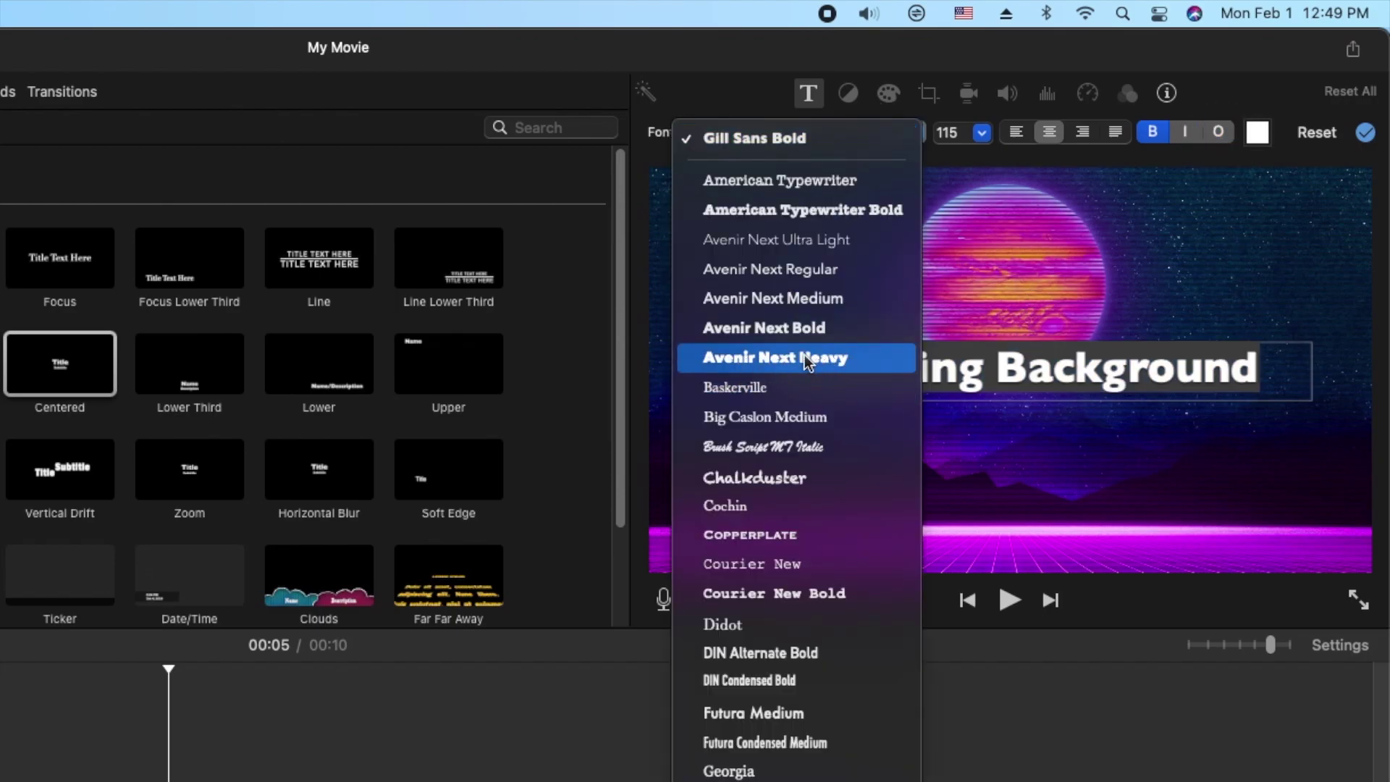
left_click(845, 359)
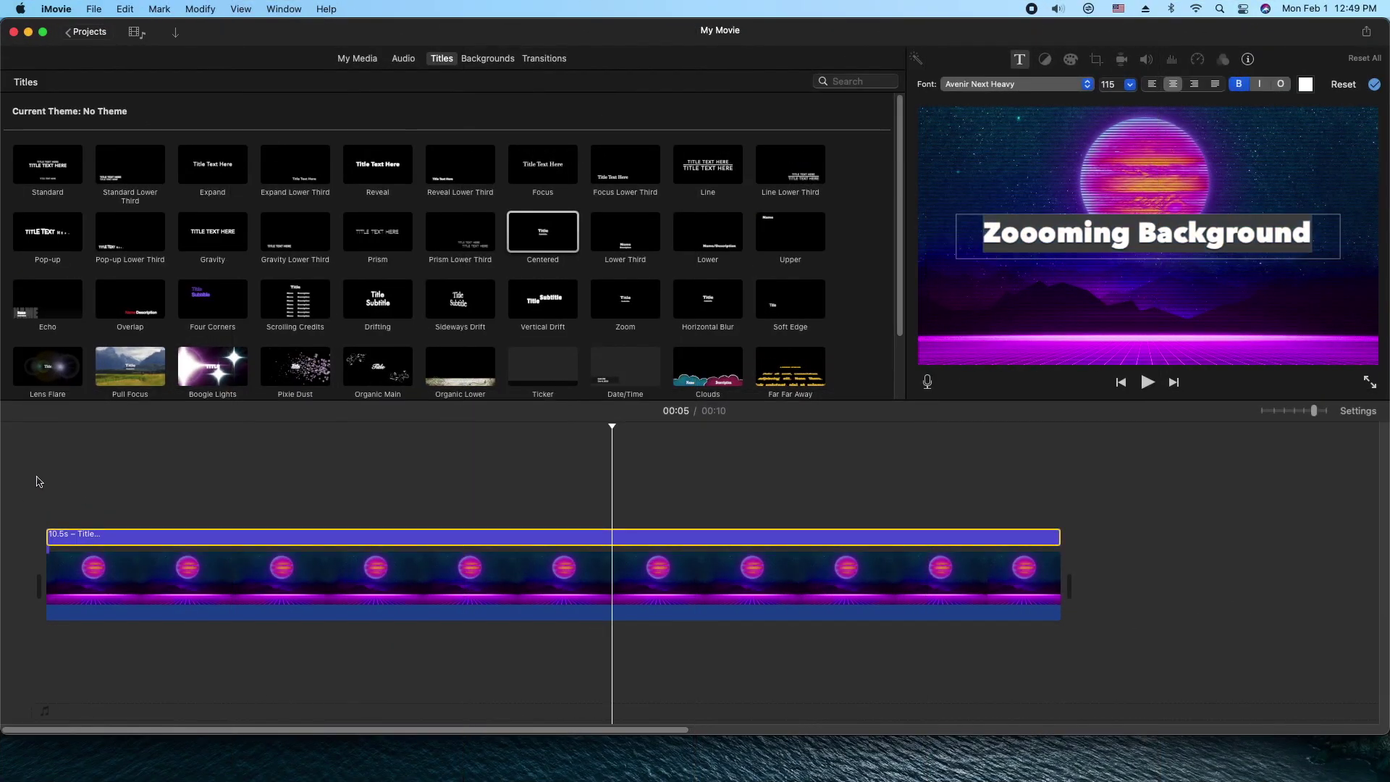
left_click(38, 482)
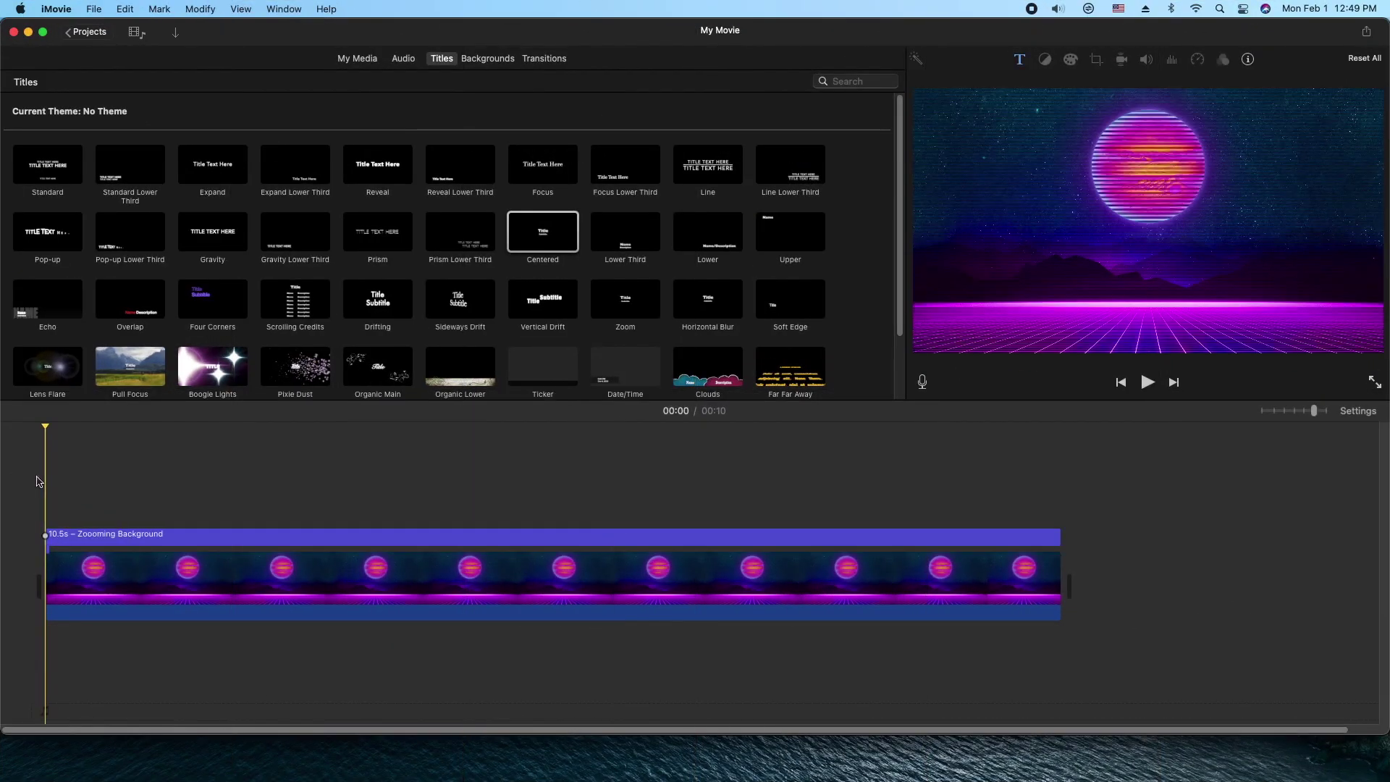
key("space")
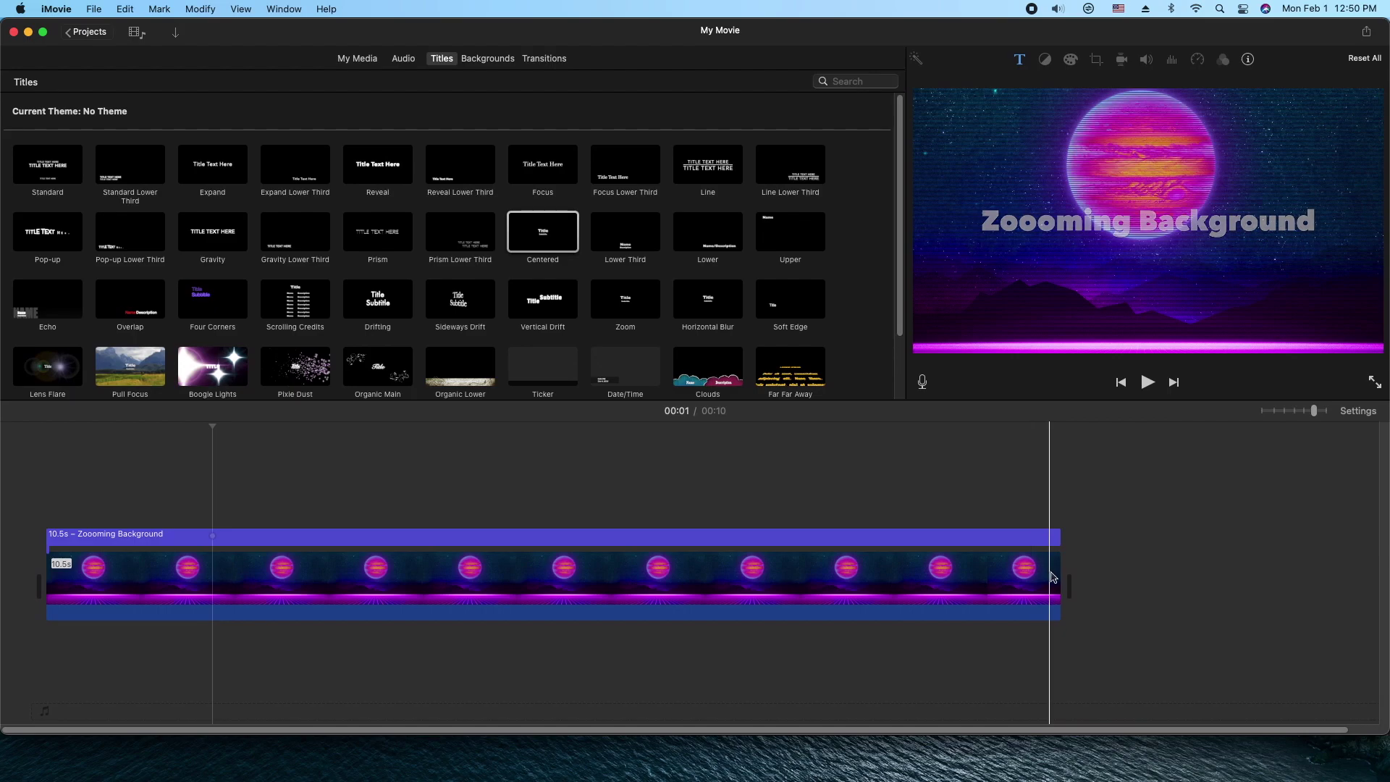
- Trim the planet clip, then extend it to about 13 seconds past the title and preview
left_click_drag(1053, 577, 797, 588)
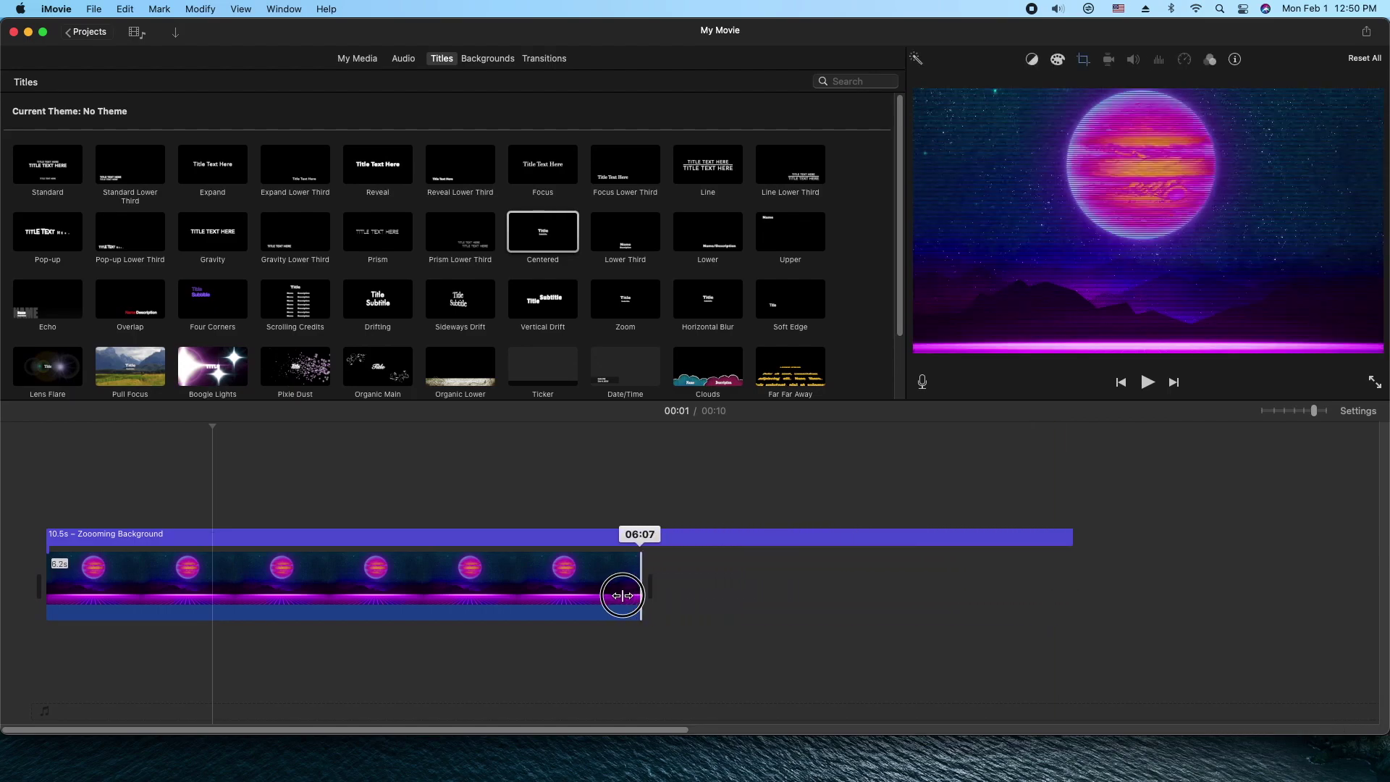
left_click_drag(622, 595, 618, 595)
key("space")
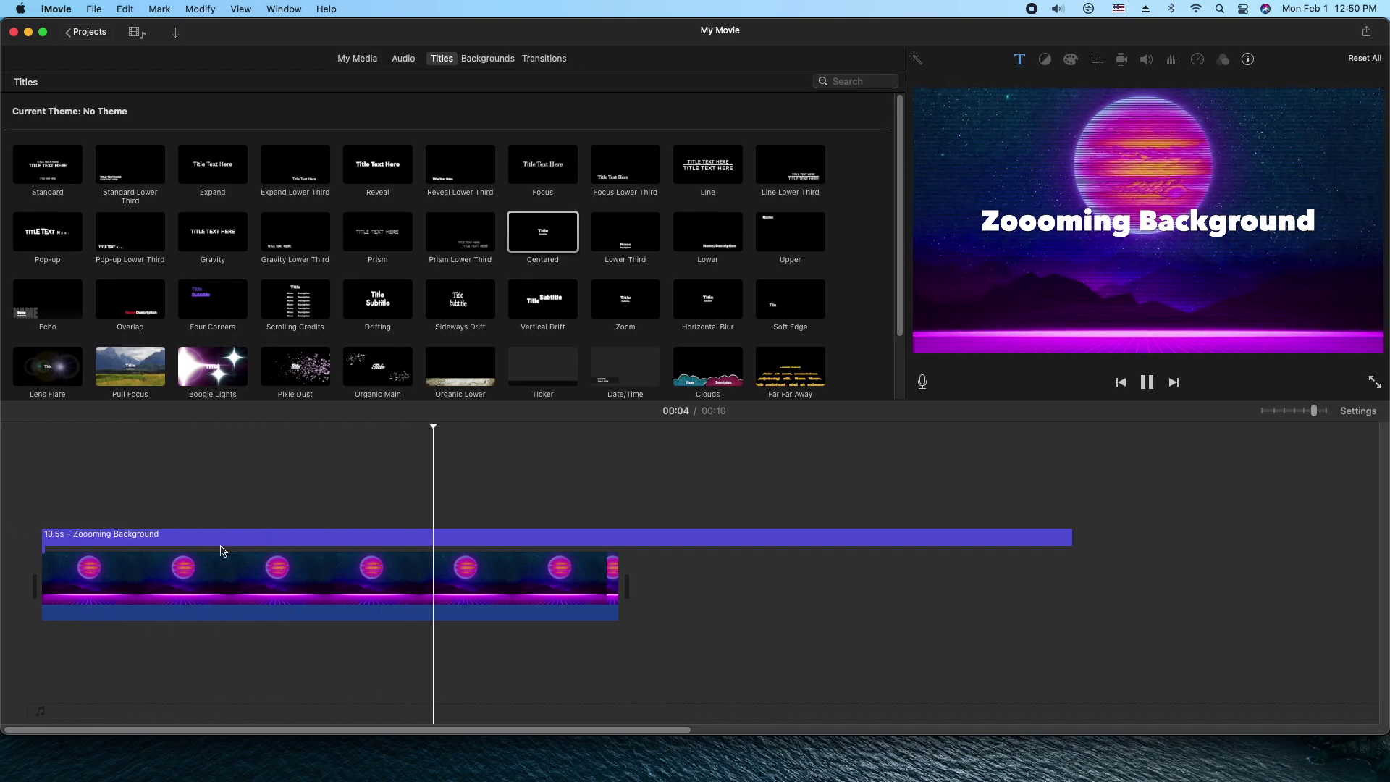
key("space")
left_click_drag(619, 589, 1318, 589)
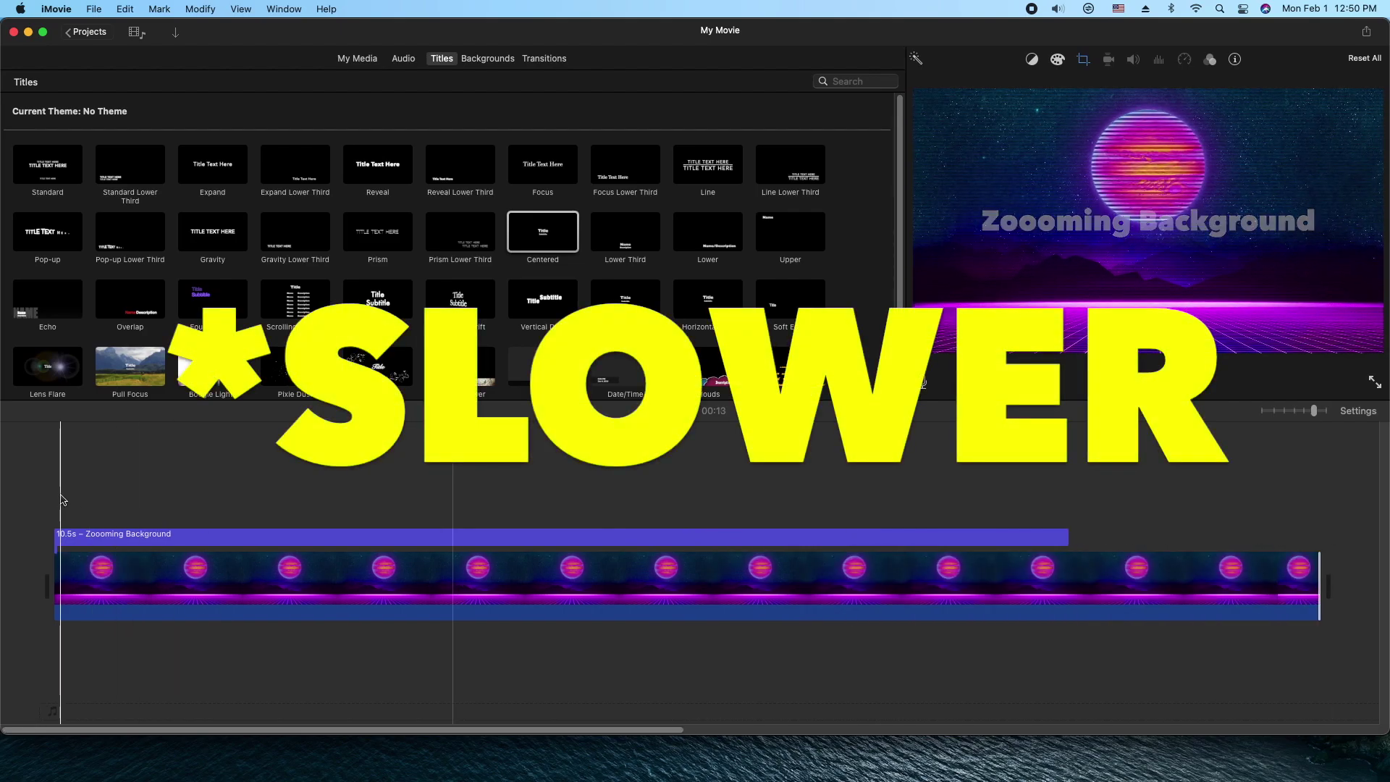
key("space")
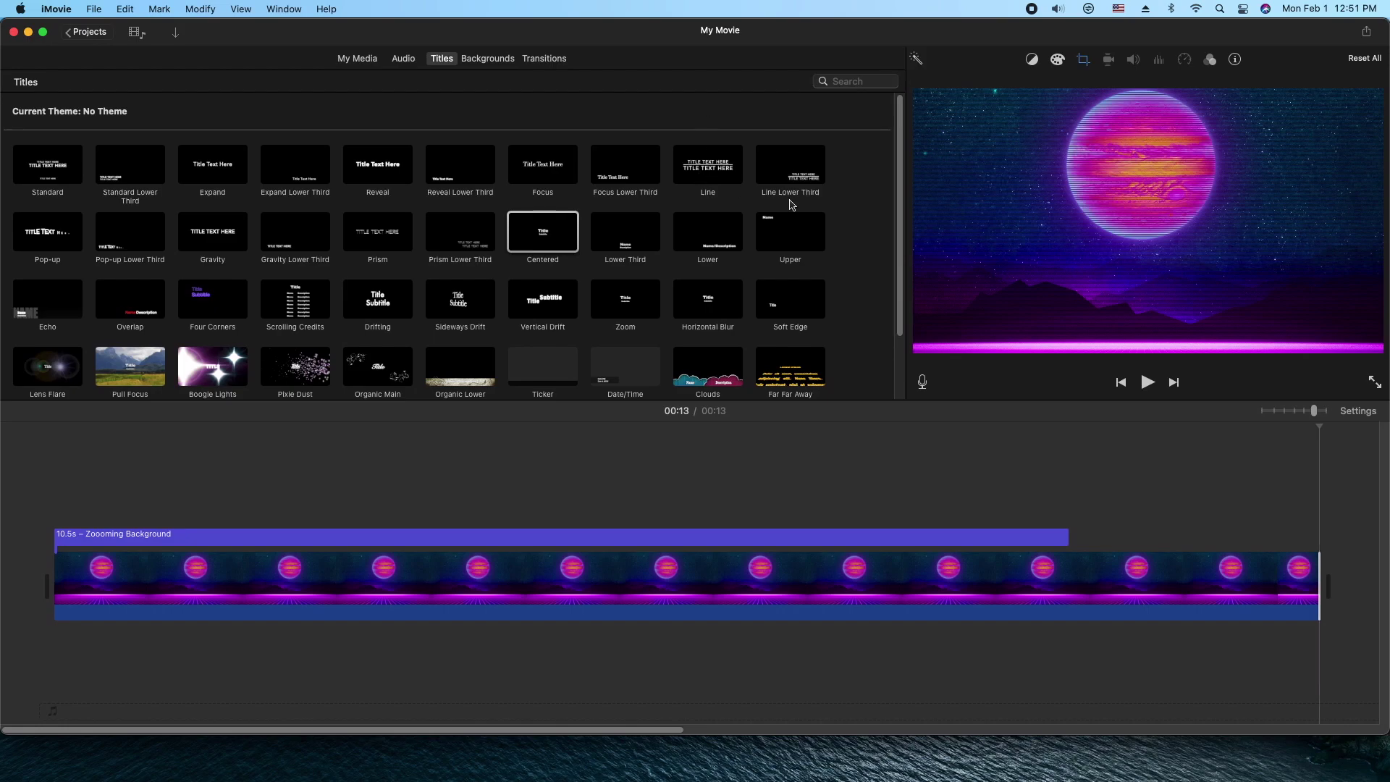
- Trim the planet clip back to 10 seconds and add a Fade to Black at its end
left_click_drag(1318, 585, 1059, 579)
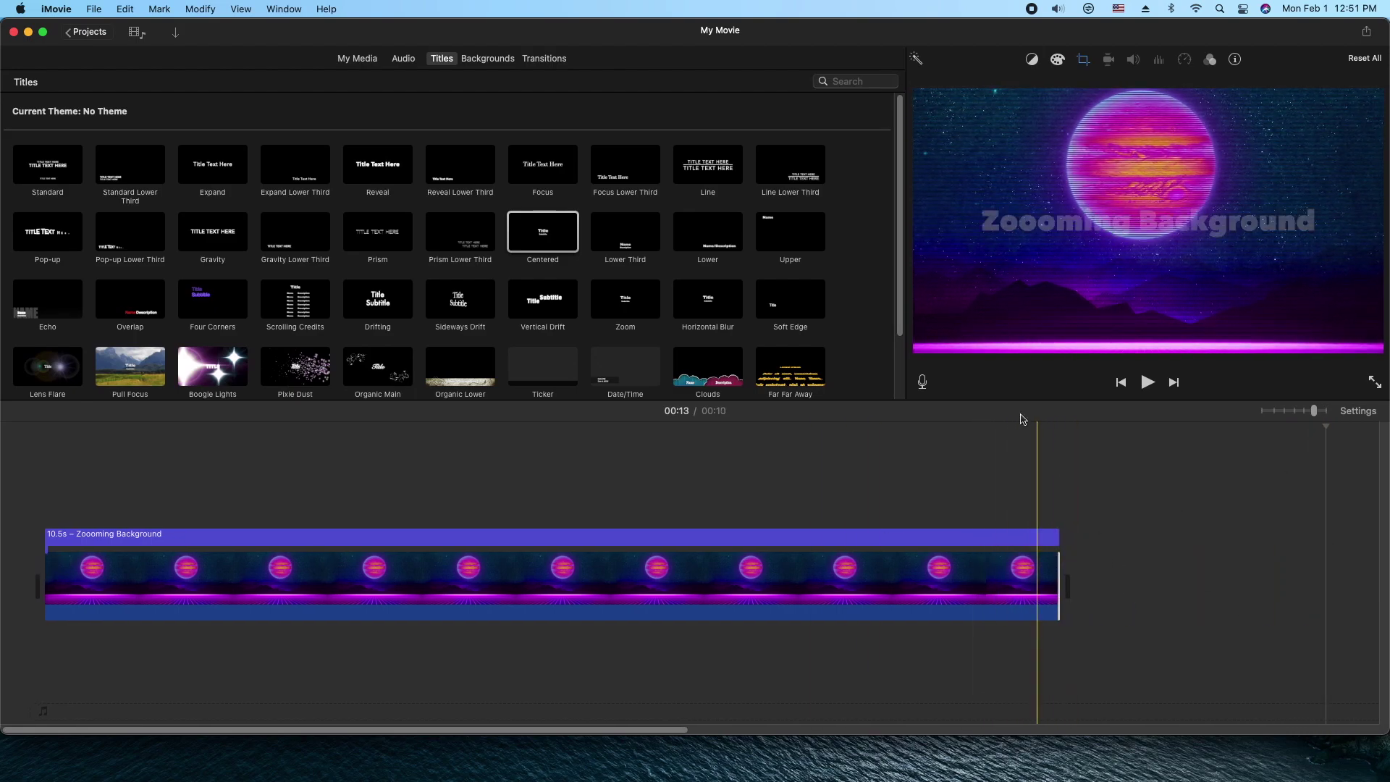
left_click(544, 59)
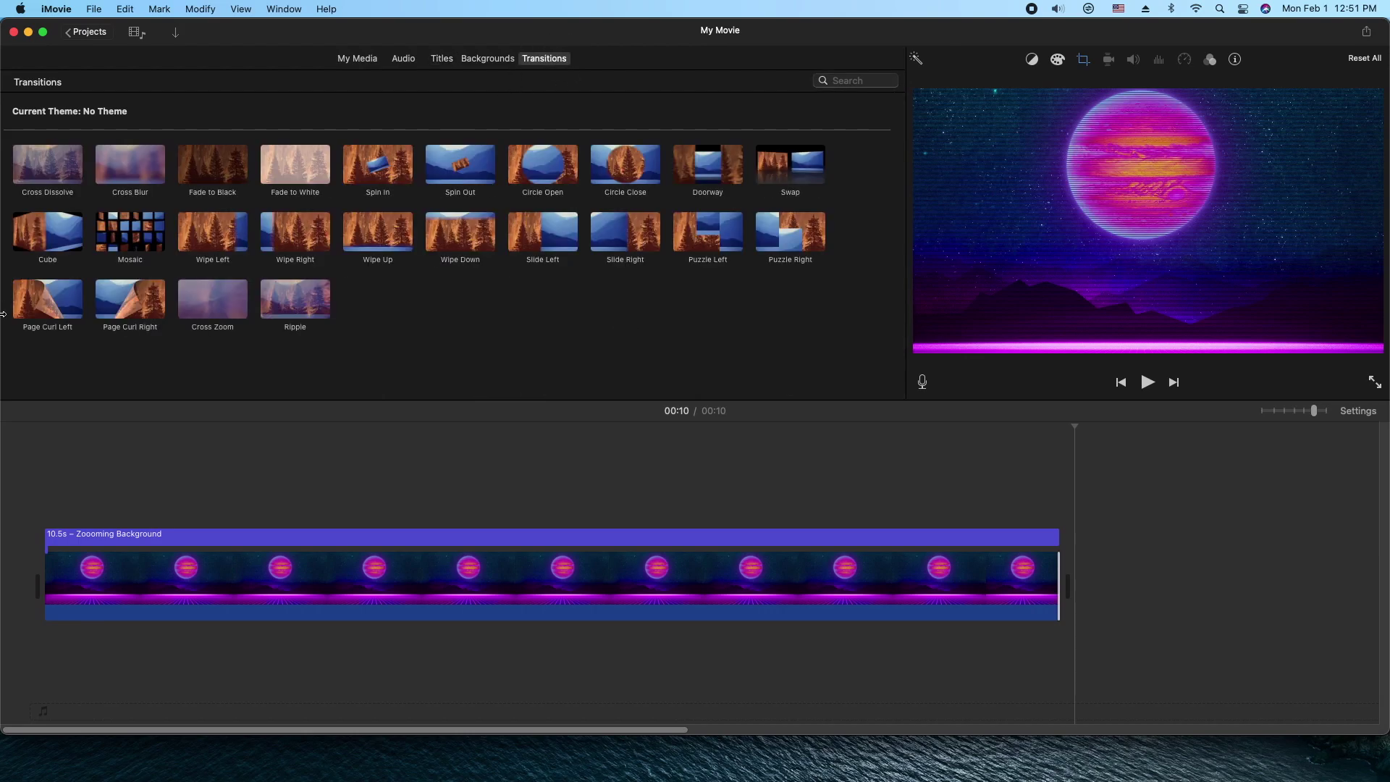
left_click_drag(228, 177, 974, 583)
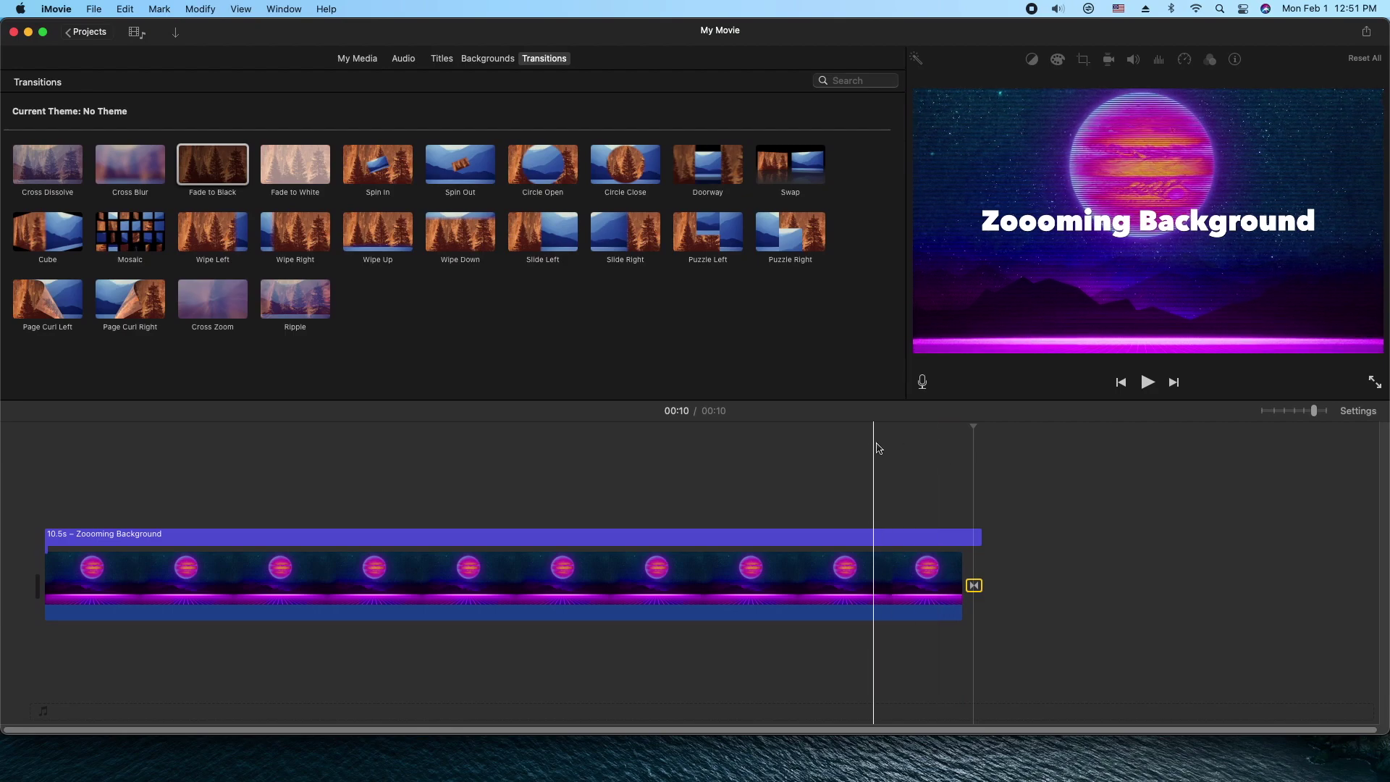
left_click(768, 480)
key("space")
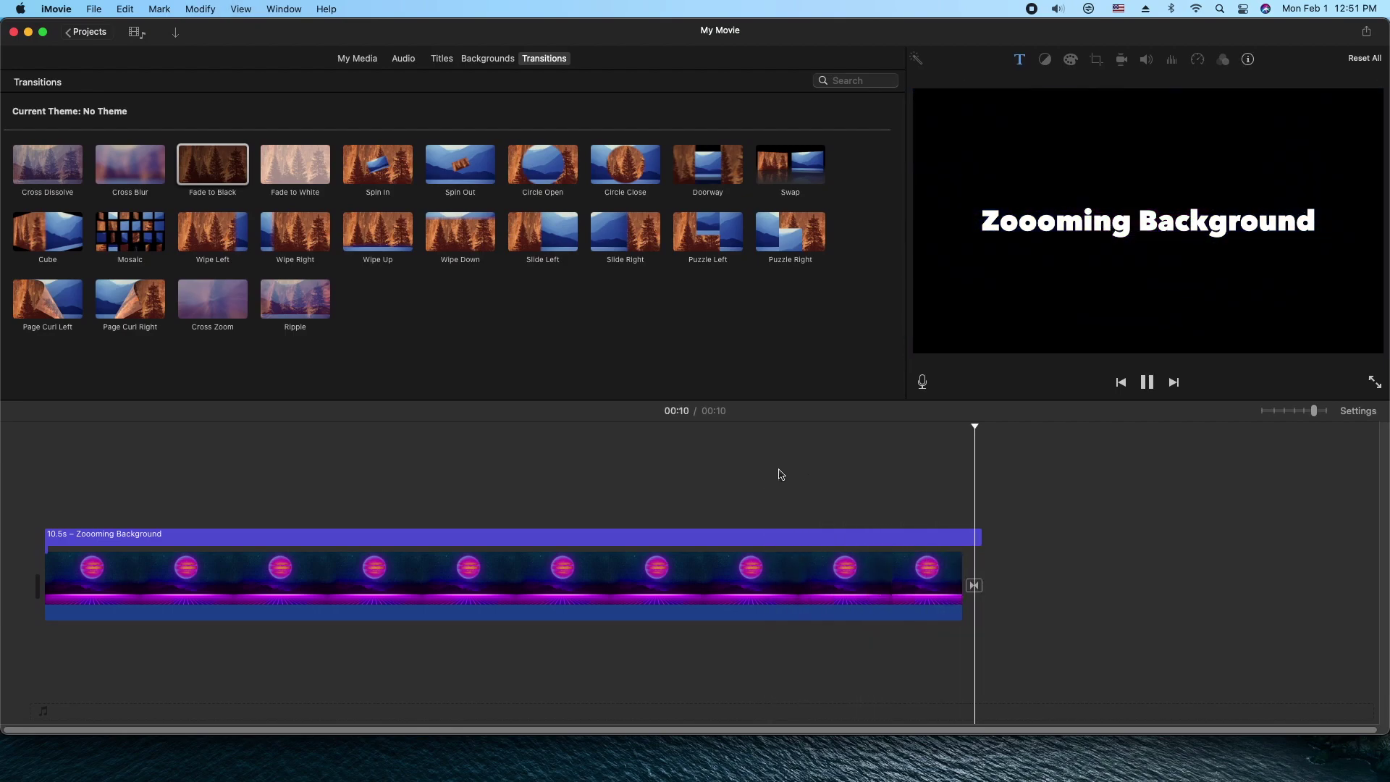
- Shorten the title to 9.5 seconds so it ends with the clip, and replay the ending
left_click(866, 492)
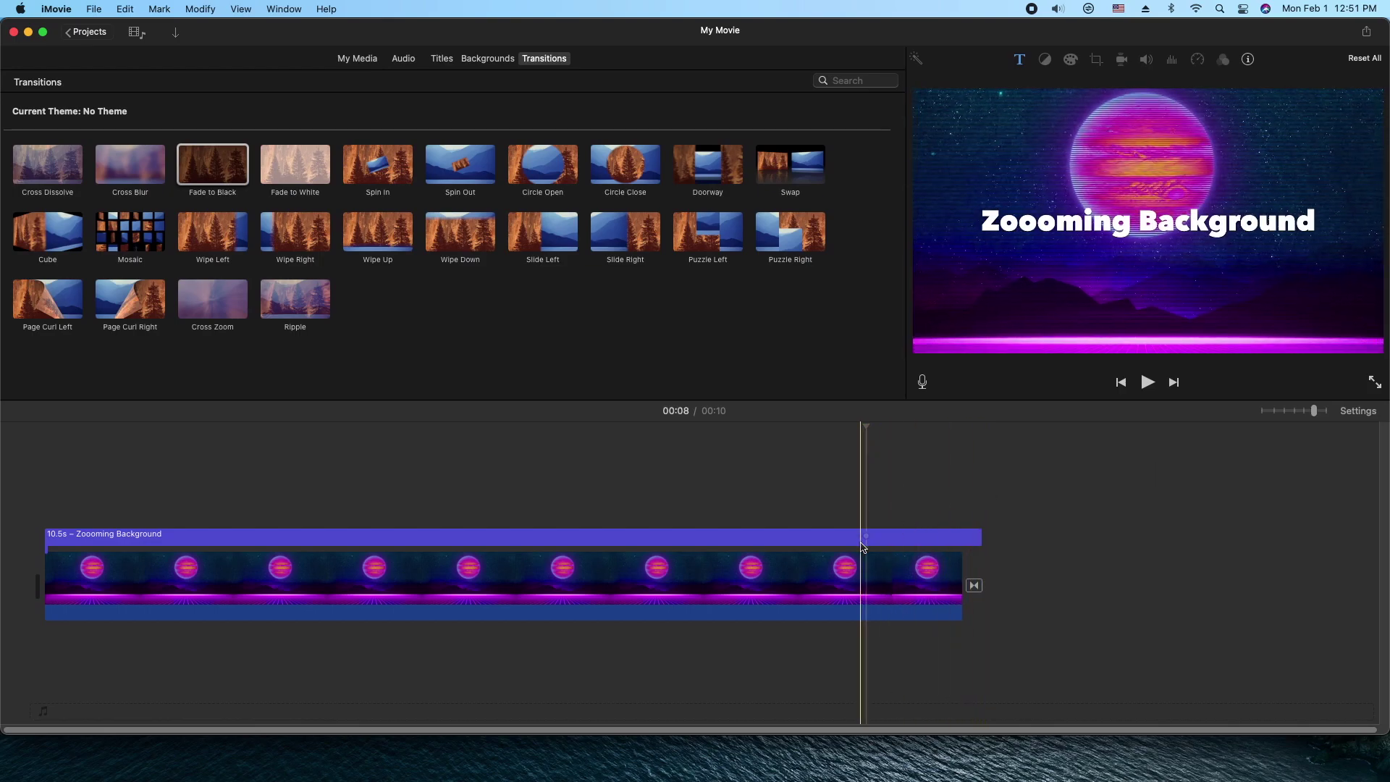
left_click_drag(980, 536, 956, 535)
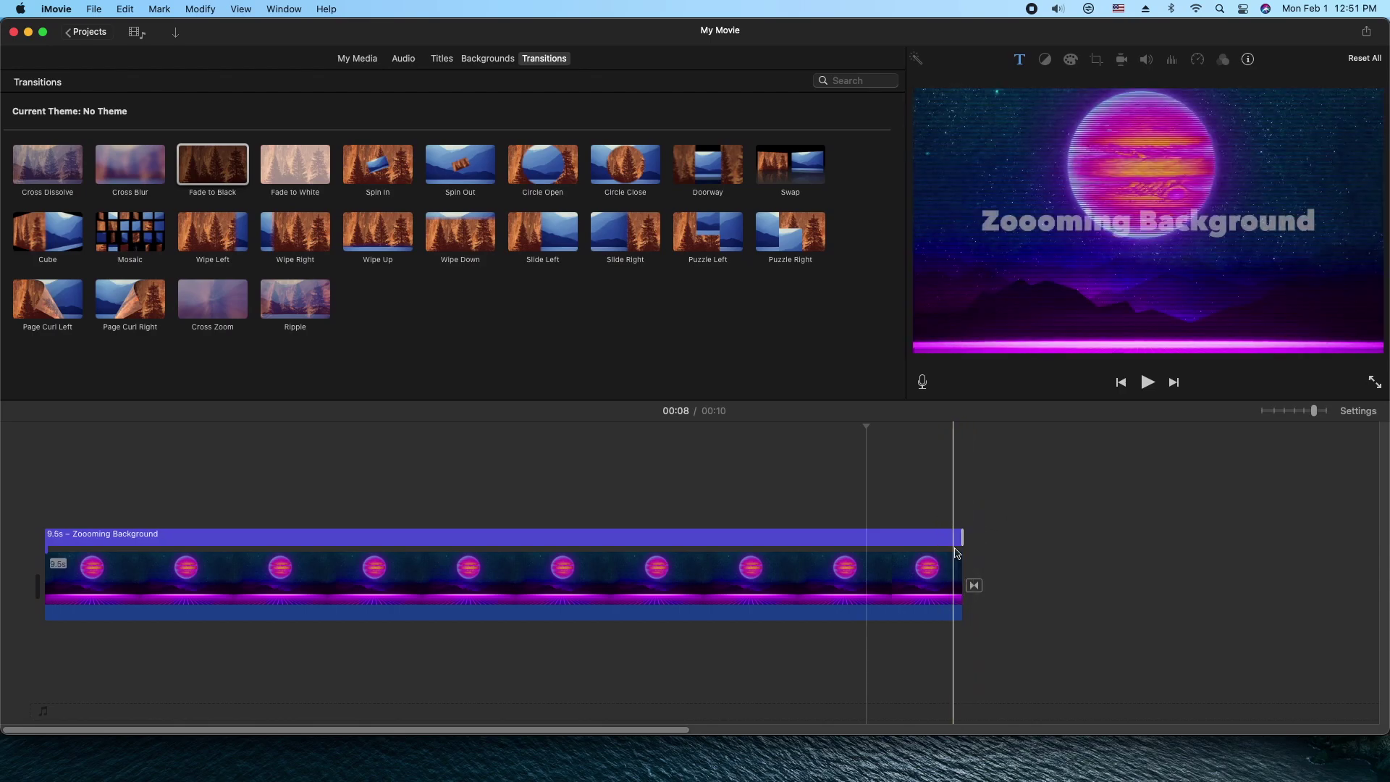
key("space")
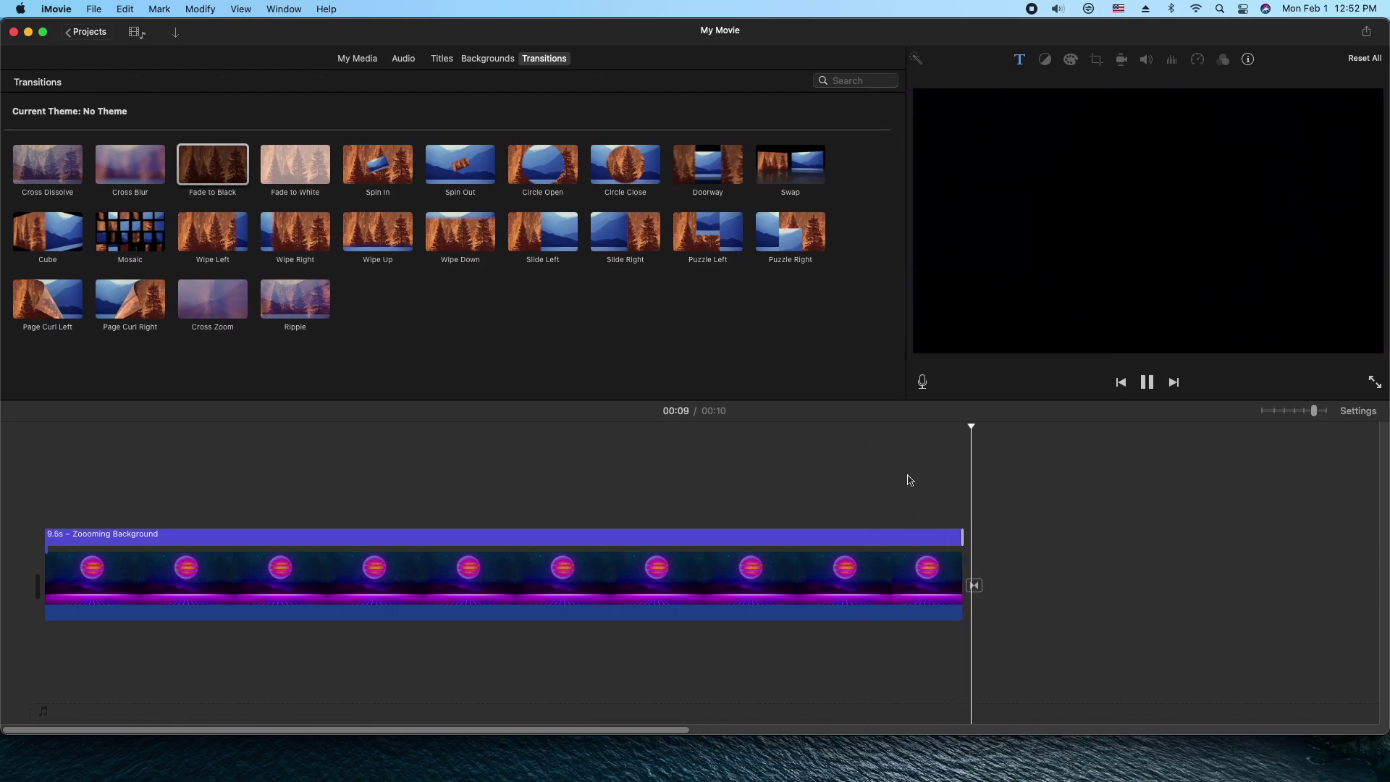